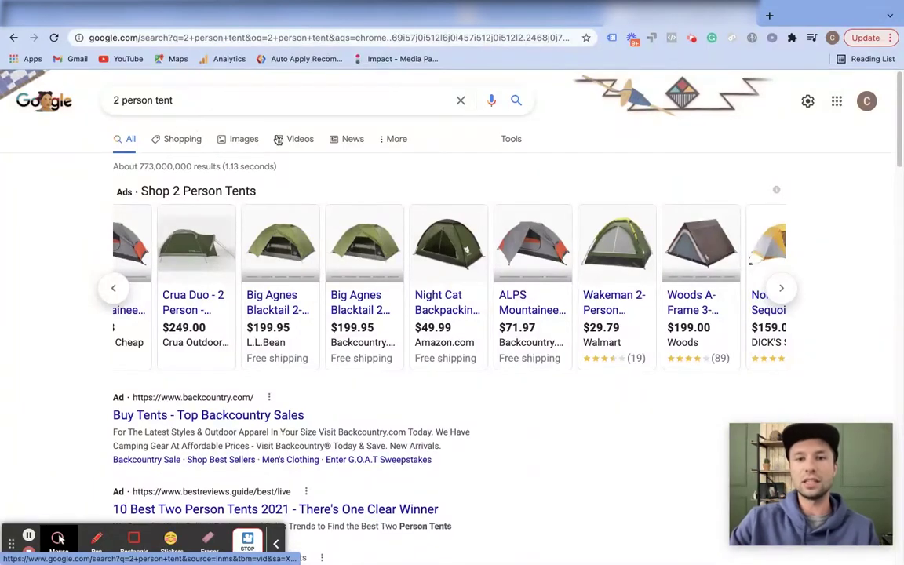
Compare products, prices and sellers across the 2 person tent shopping ads, including the Big Agnes Blacktail and Night Cat listings.
mouse_move(321, 243)
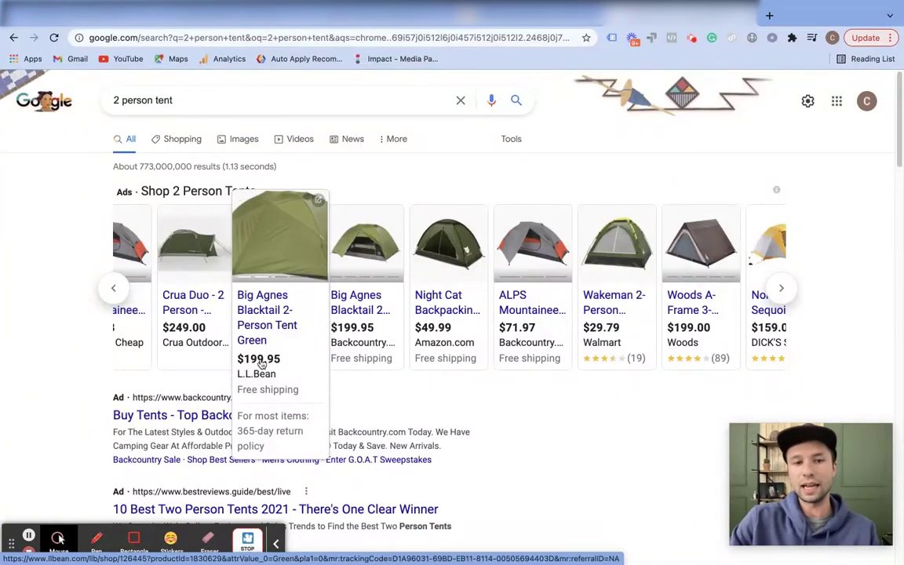
mouse_move(352, 358)
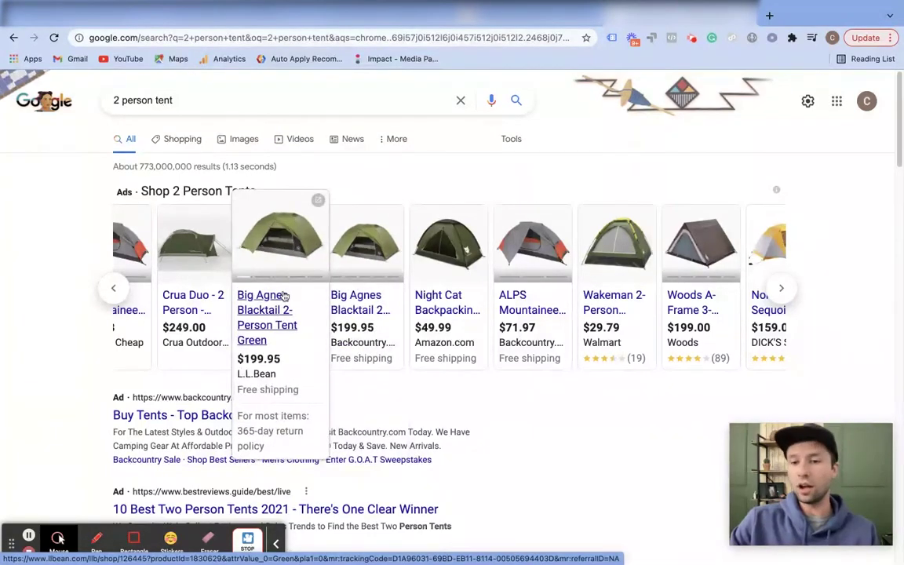
mouse_move(246, 300)
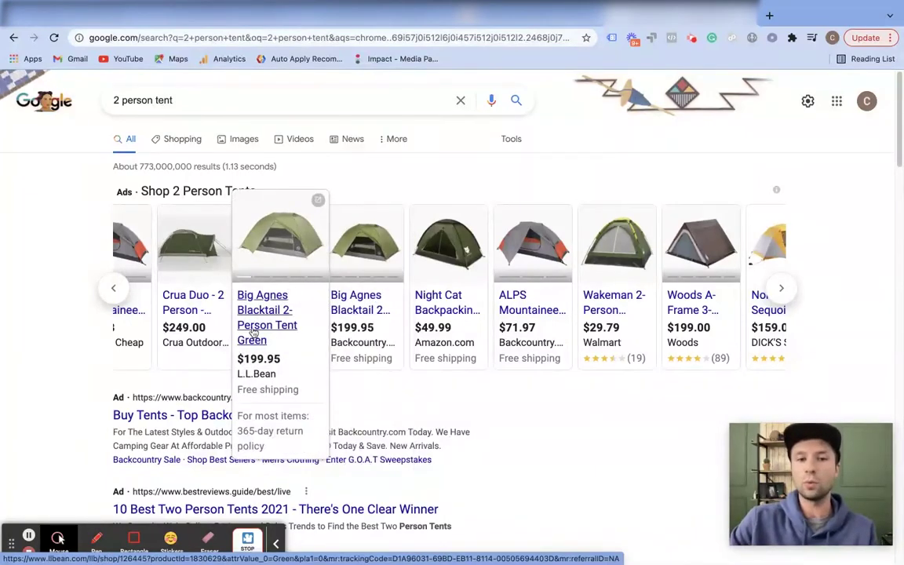
mouse_move(352, 290)
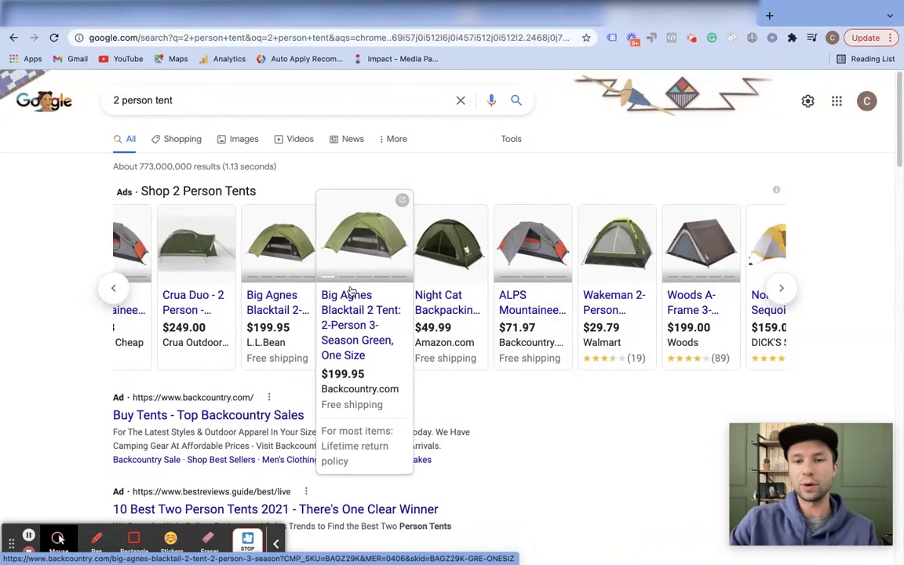
mouse_move(272, 264)
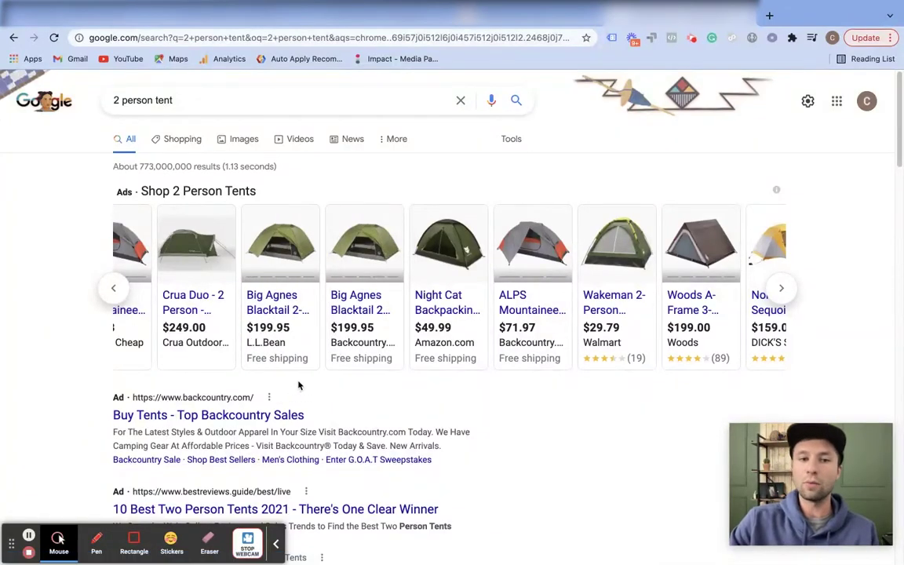
mouse_move(315, 369)
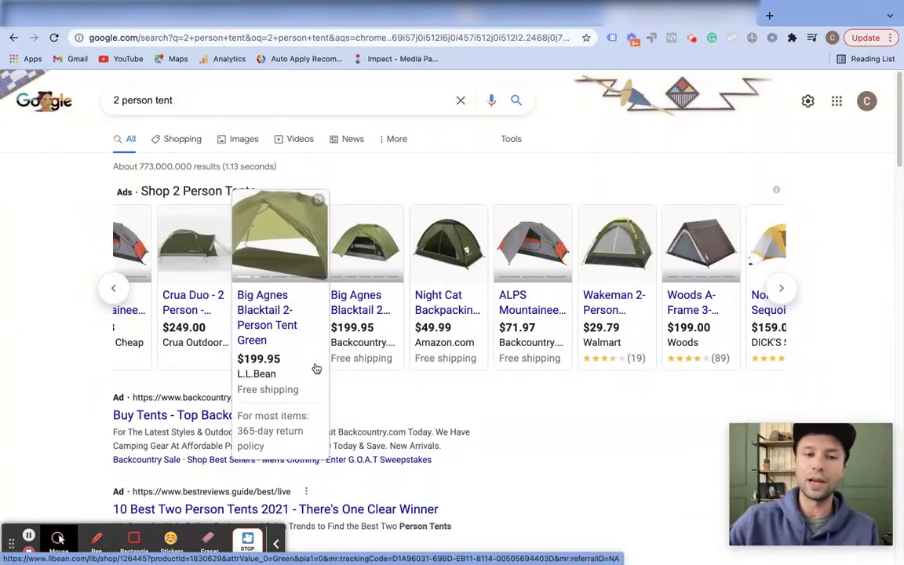
click(114, 290)
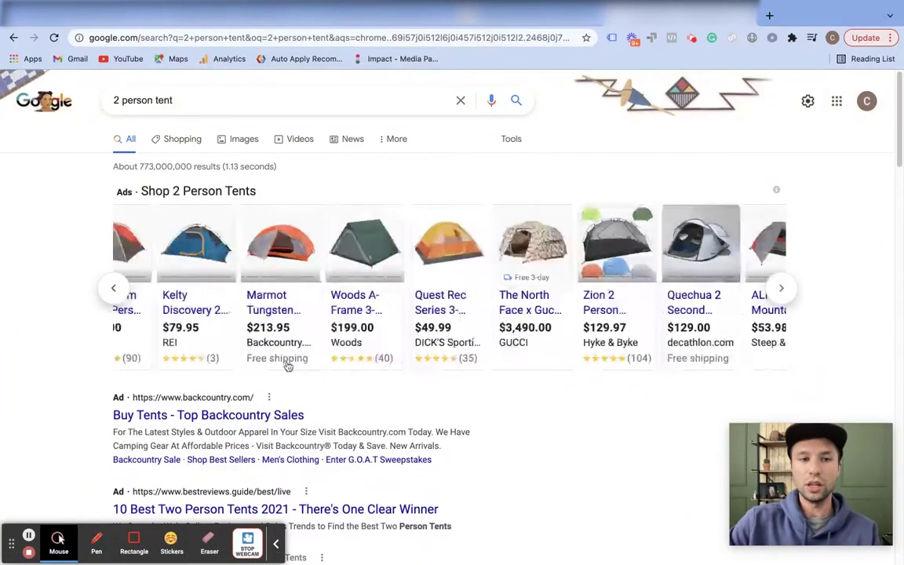
click(778, 289)
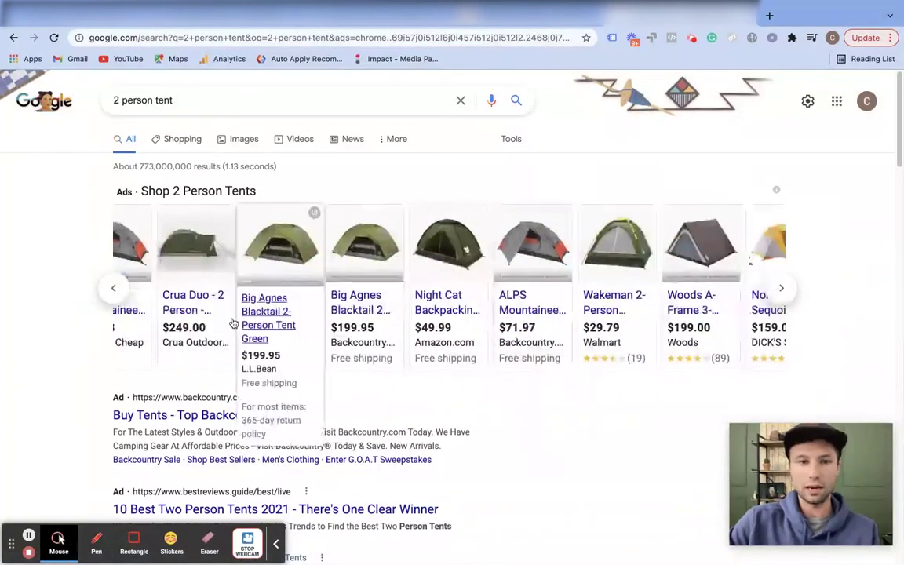
mouse_move(134, 283)
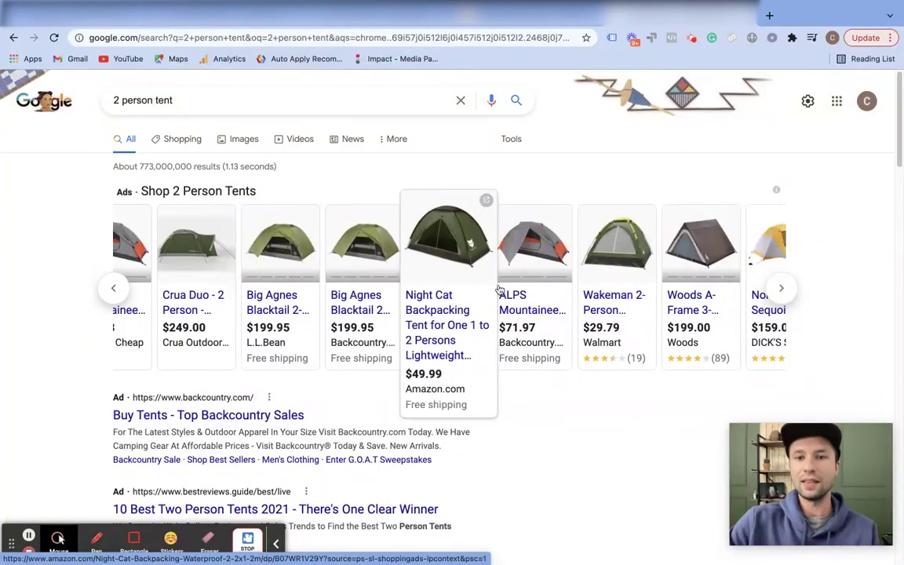
mouse_move(531, 291)
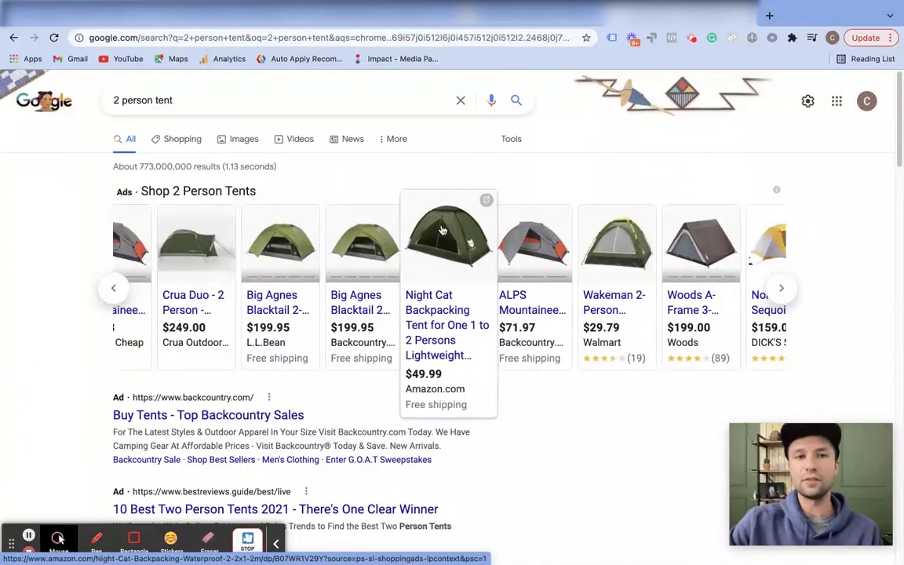
Switch to the Google Ads product groups report and review the Competitive metrics offered in its column settings, leaving the columns as they are.
click(249, 25)
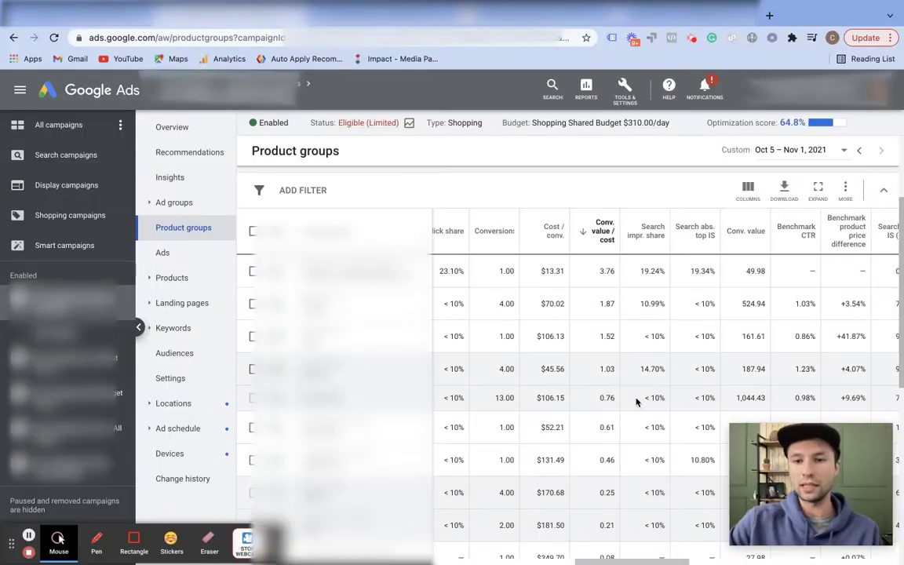
drag(616, 560, 677, 560)
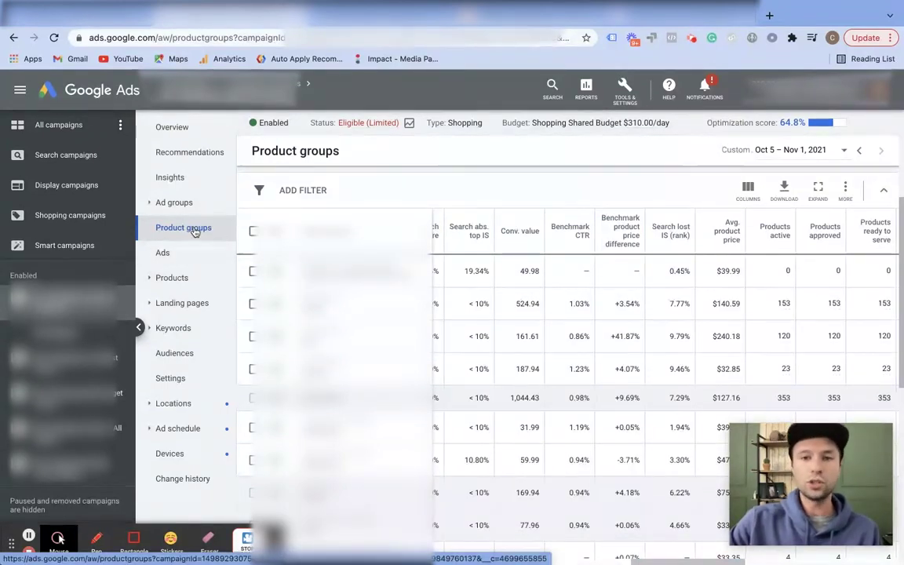
click(747, 192)
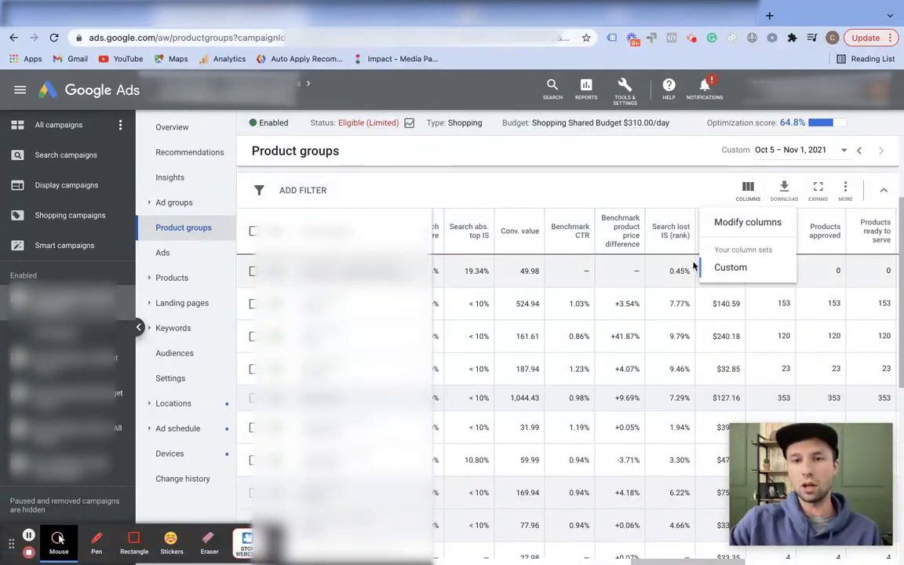
click(737, 227)
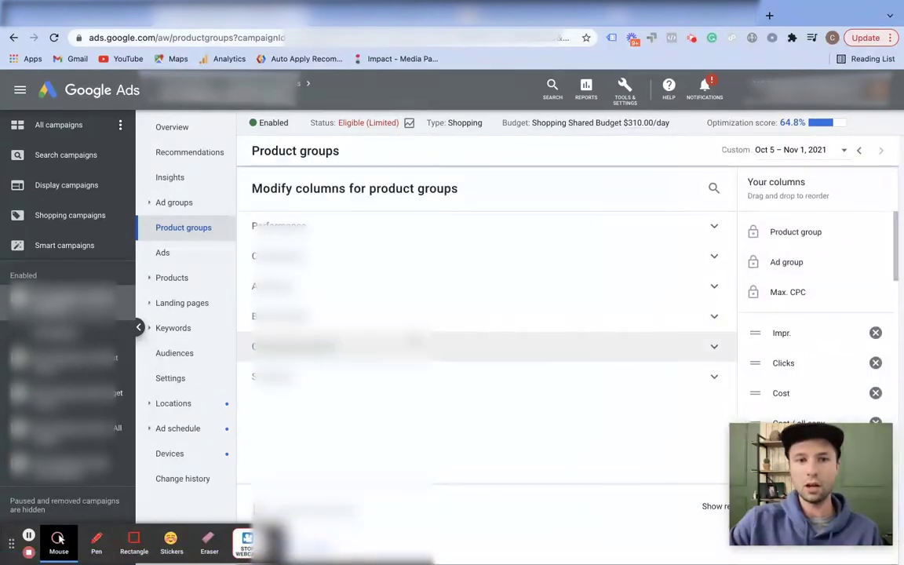
click(360, 352)
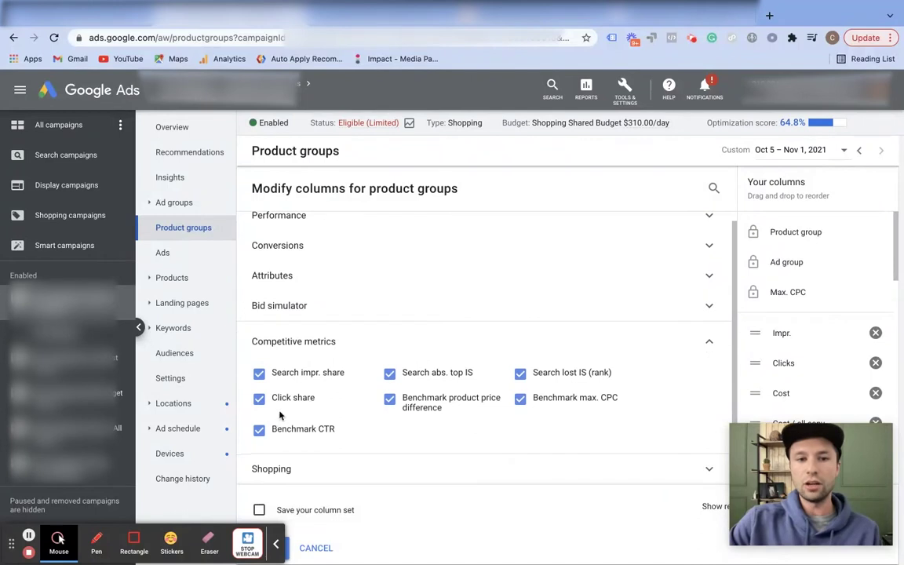
mouse_move(407, 402)
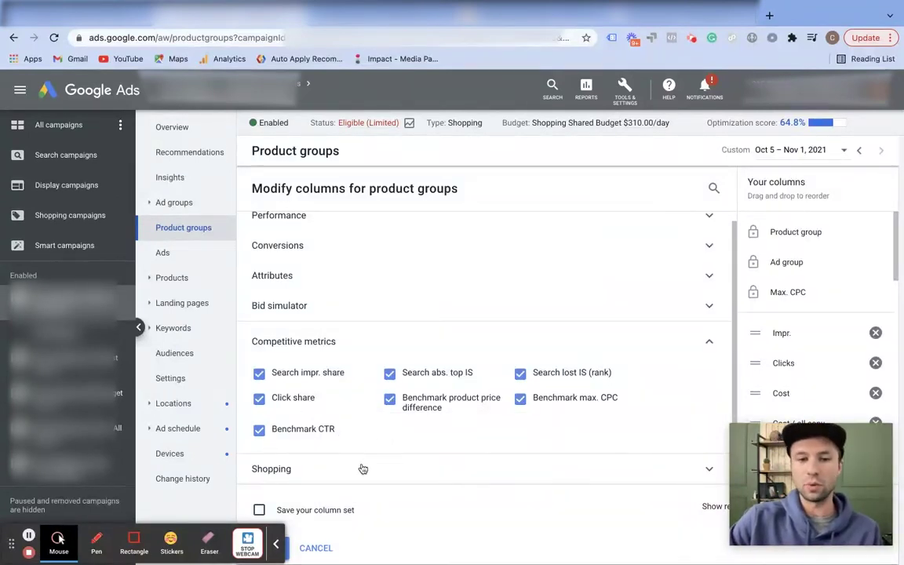
click(307, 547)
Read the definition of the Benchmark product price difference metric and examine its values across the product groups.
scroll(465, 367, down, 3)
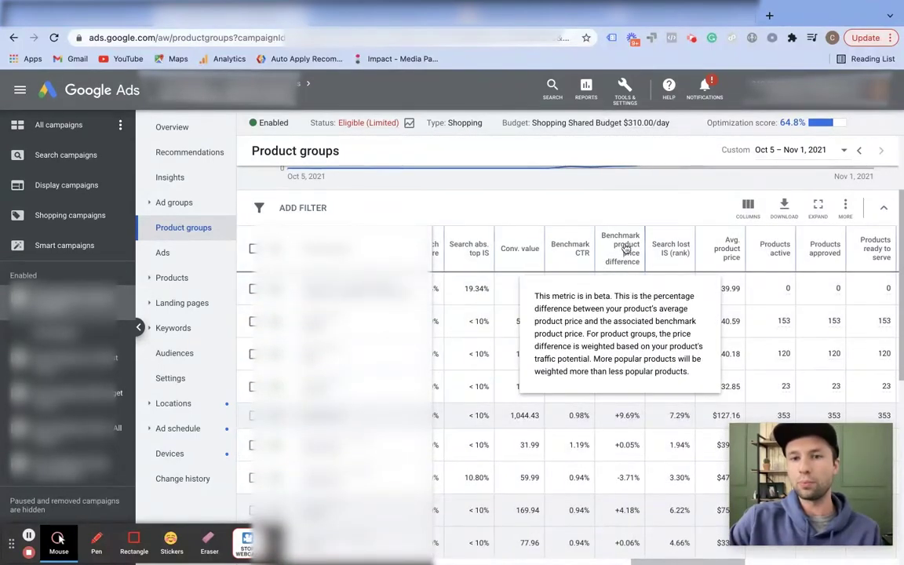
mouse_move(624, 273)
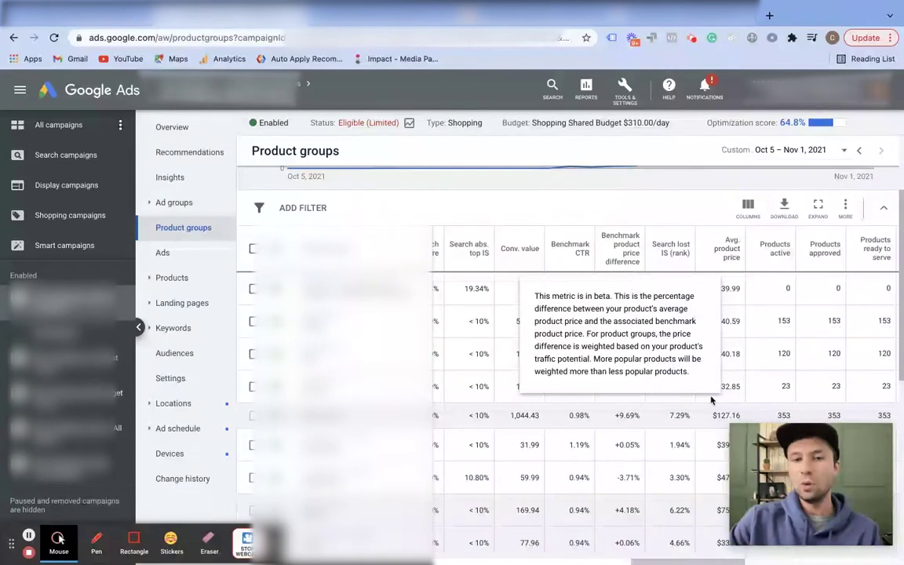
scroll(626, 330, down, 1)
drag(615, 303, 640, 306)
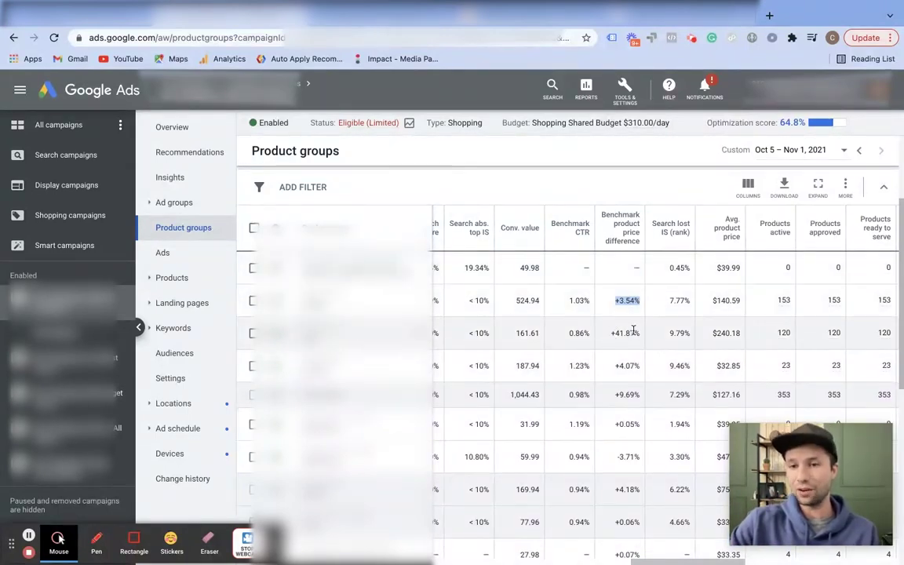
scroll(619, 355, down, 3)
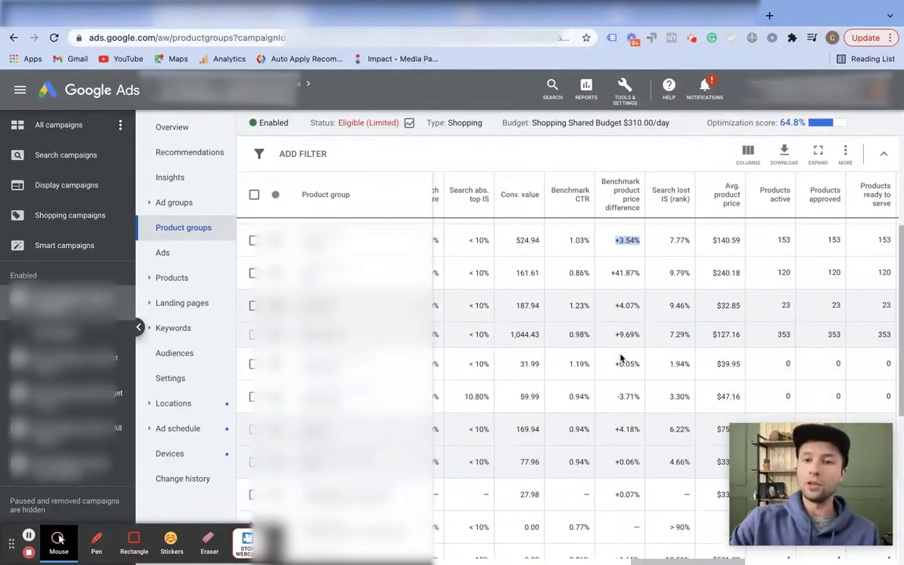
drag(619, 396, 643, 399)
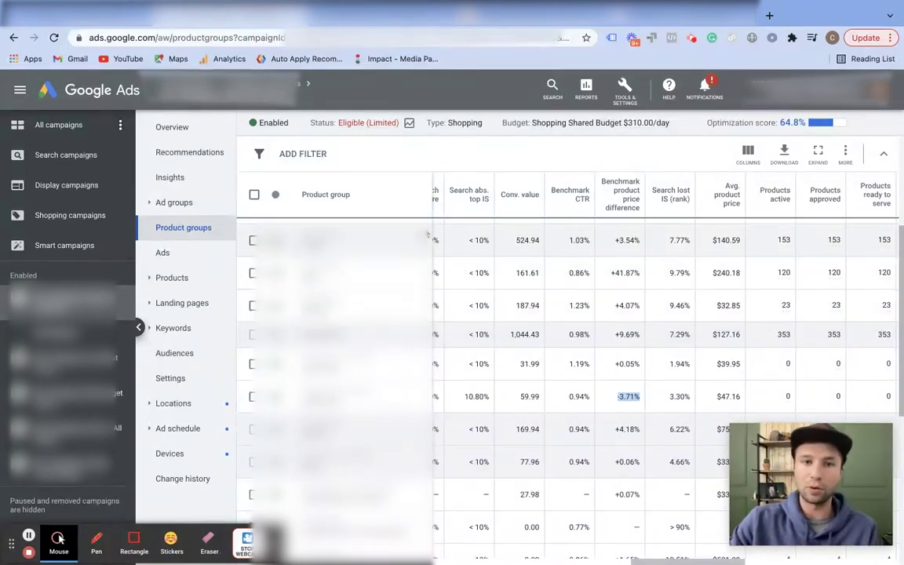
Compare Conv. value / cost and Cost / conv. across the product groups against their benchmark price differences.
drag(694, 560, 627, 561)
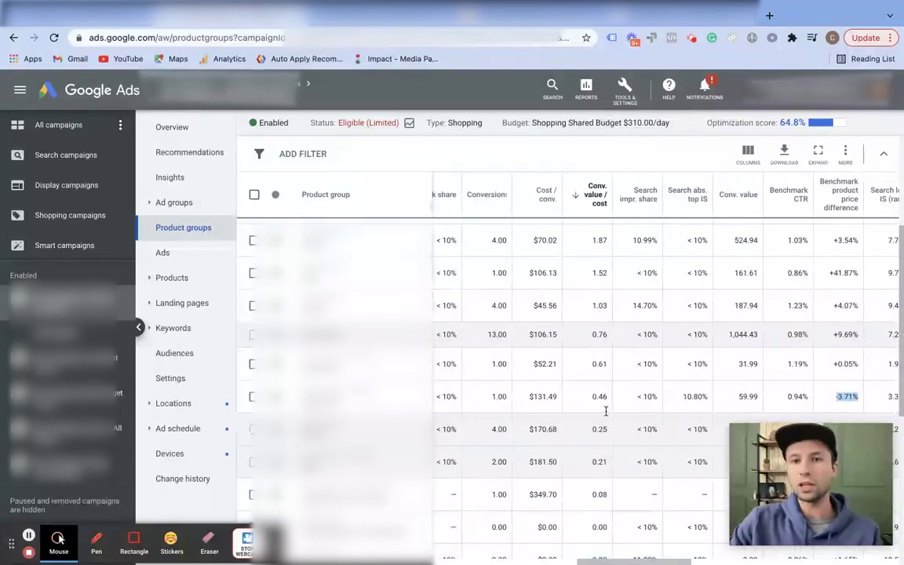
scroll(605, 333, up, 3)
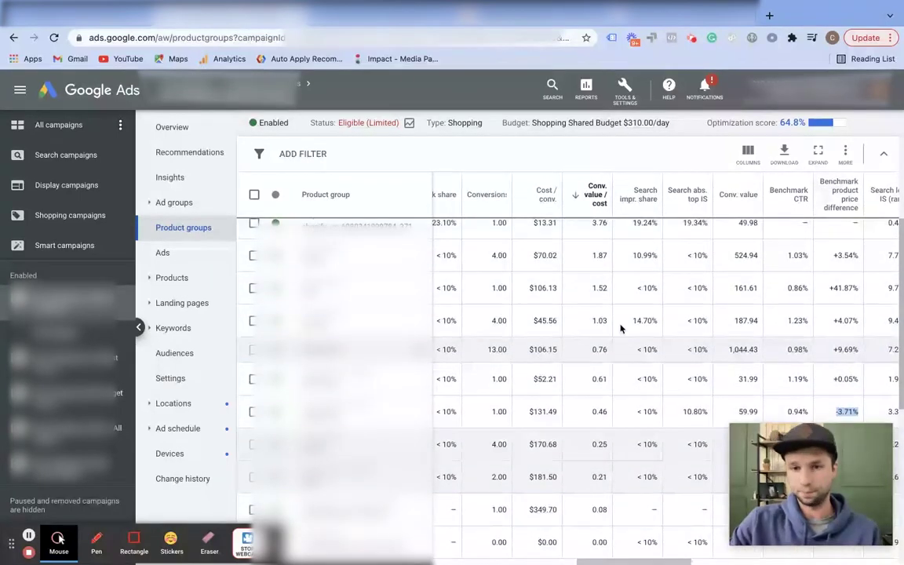
scroll(617, 332, down, 3)
scroll(617, 332, up, 1)
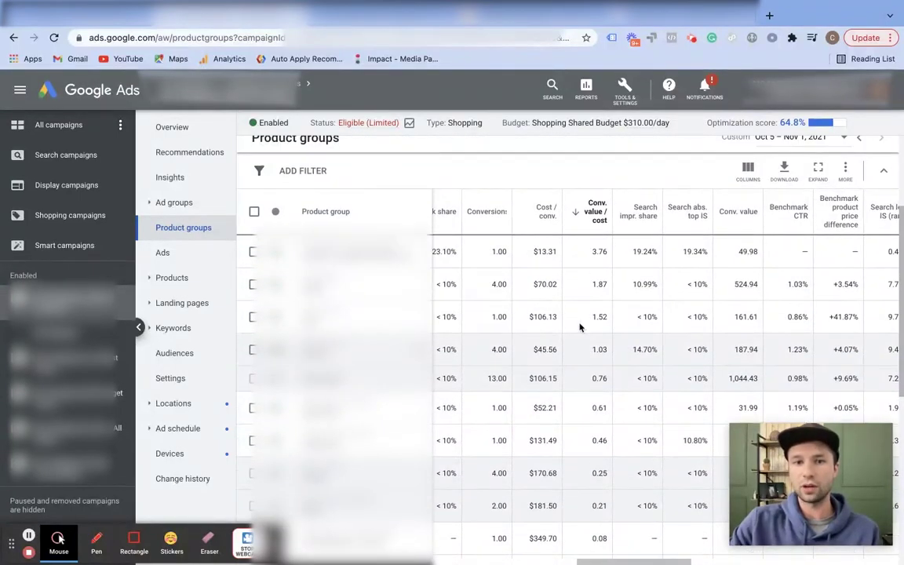
scroll(580, 306, up, 2)
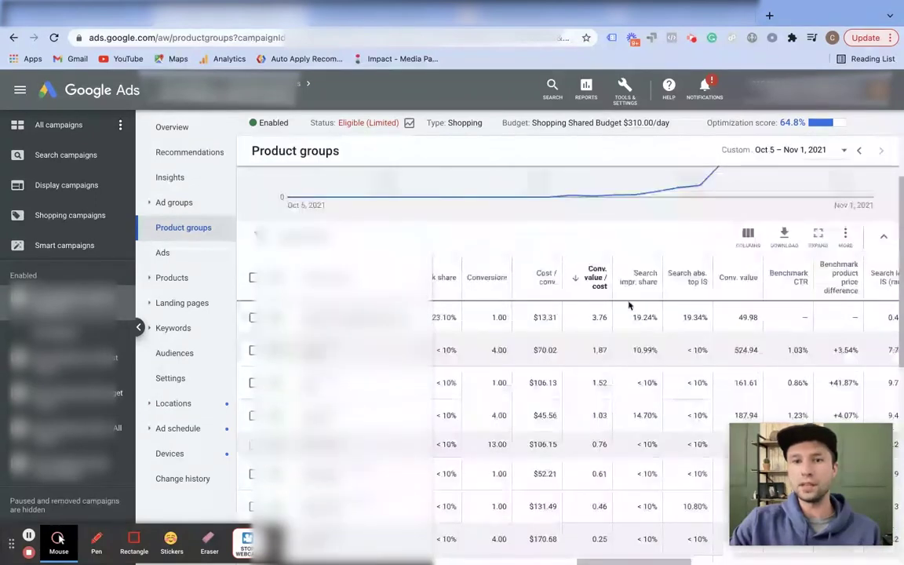
scroll(583, 356, down, 1)
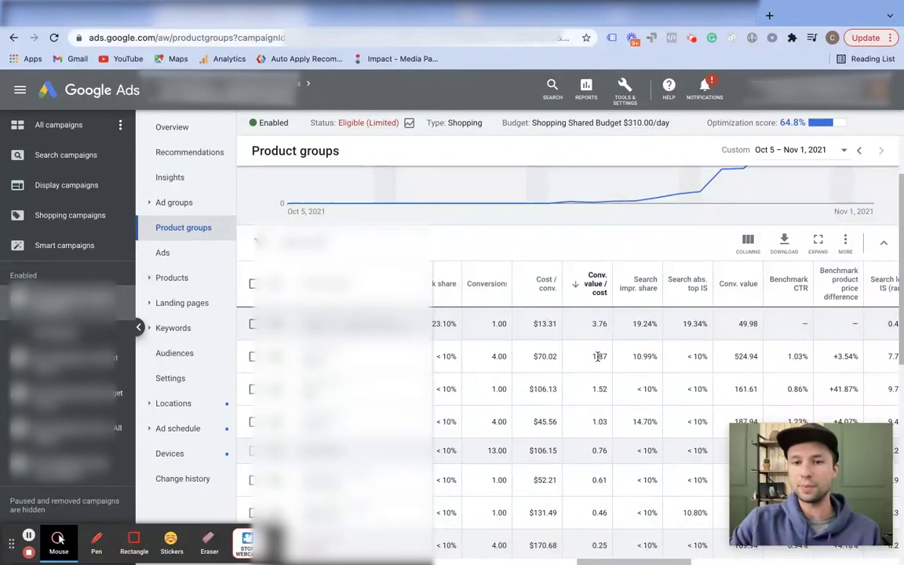
scroll(598, 356, down, 5)
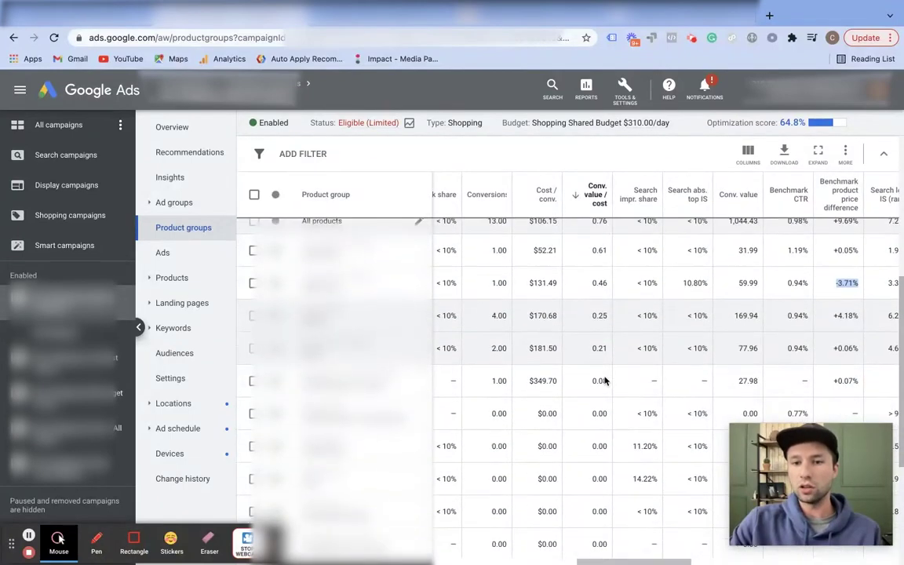
scroll(603, 380, down, 5)
scroll(597, 379, up, 3)
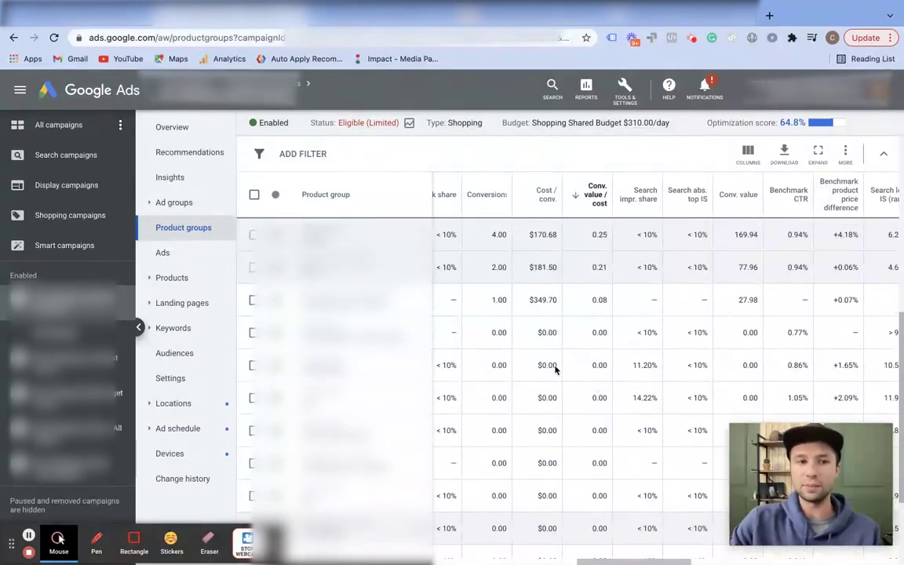
scroll(591, 337, up, 3)
scroll(599, 345, down, 1)
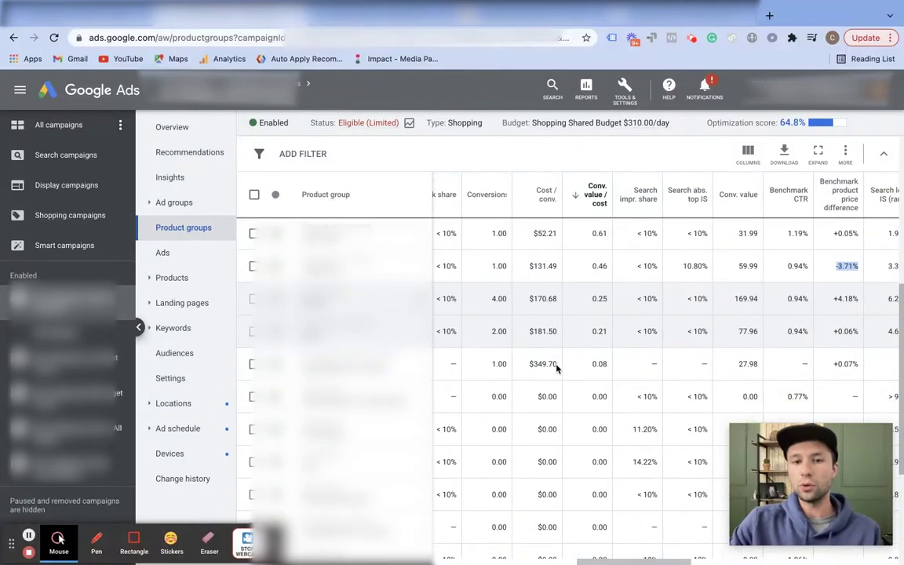
scroll(580, 424, down, 1)
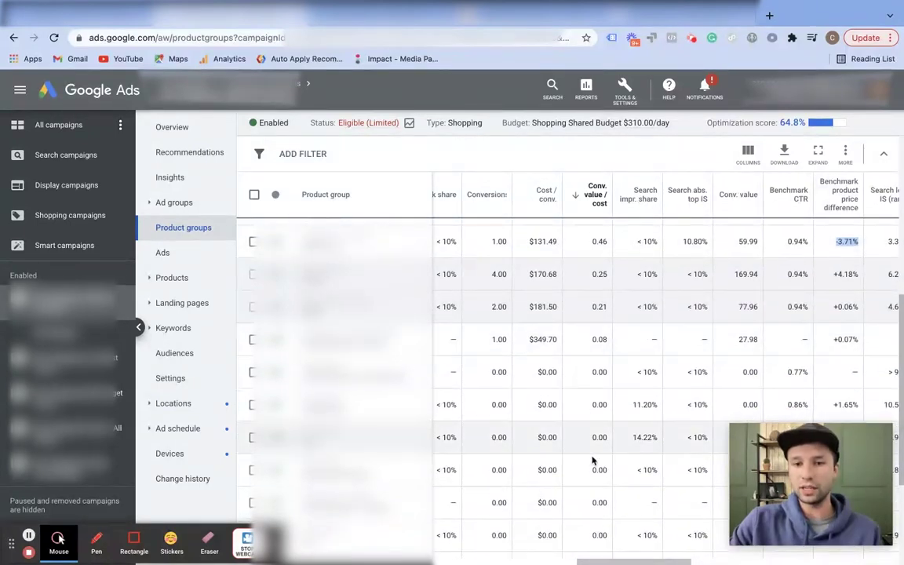
Examine the impressions, clicks and cost of the product groups with low or no conversion value.
drag(629, 562, 536, 560)
scroll(525, 270, down, 2)
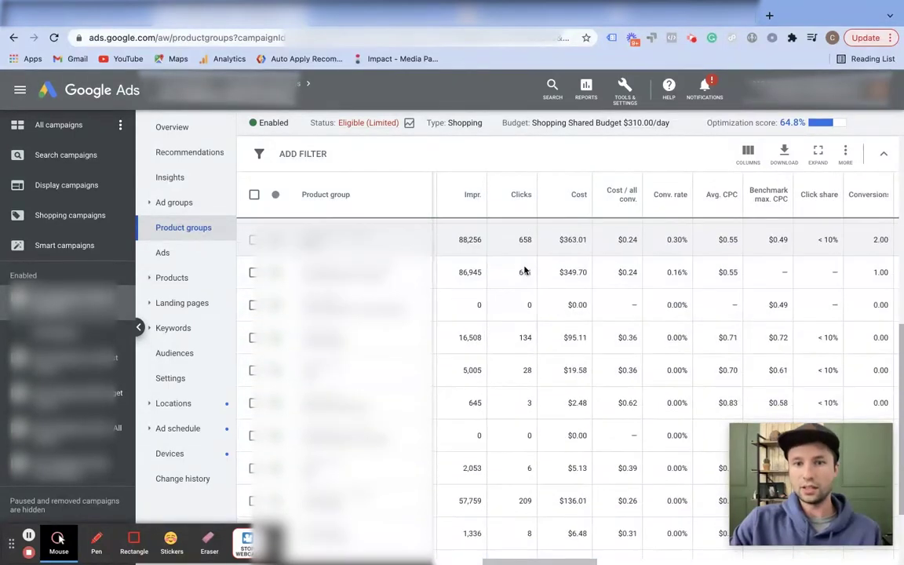
scroll(518, 290, up, 3)
scroll(524, 375, down, 3)
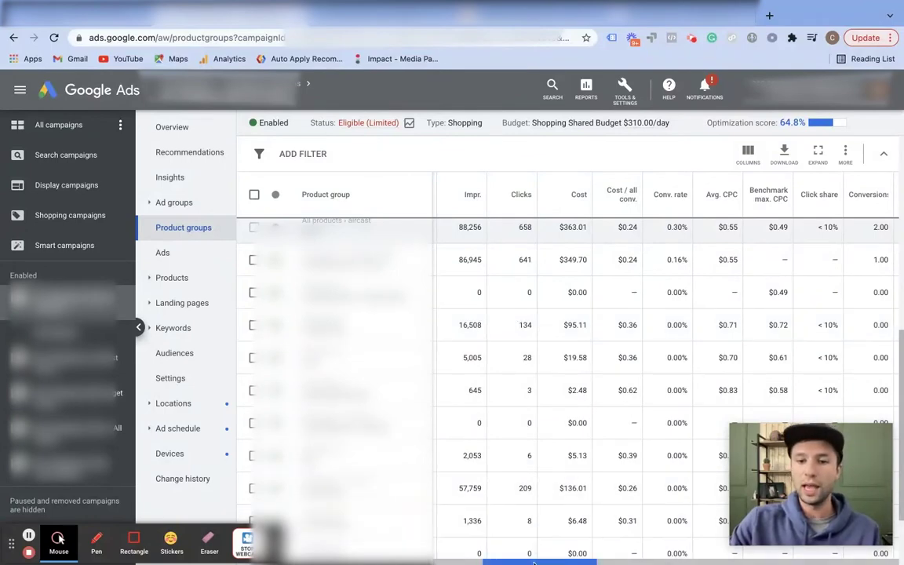
Examine Conv. value / cost for the product groups of another Shopping campaign.
drag(536, 561, 595, 563)
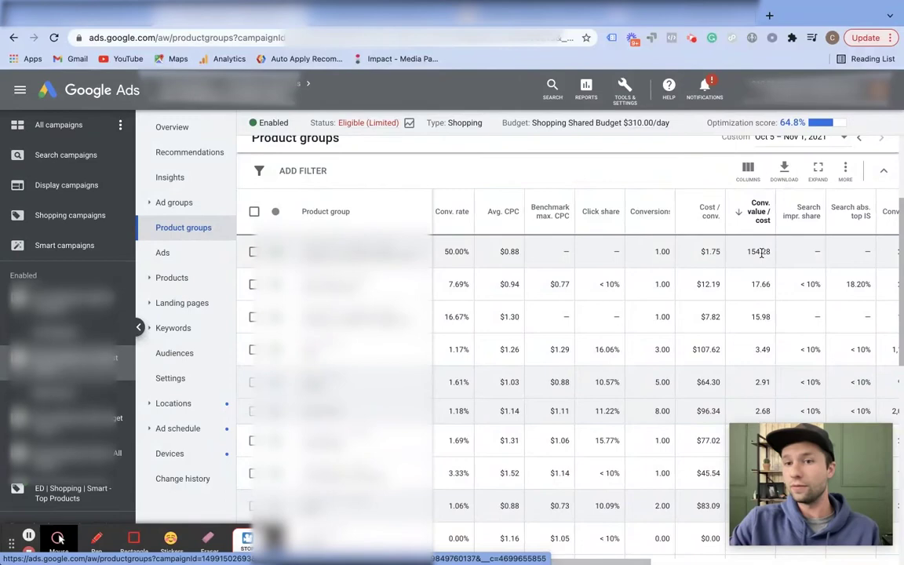
scroll(752, 270, down, 5)
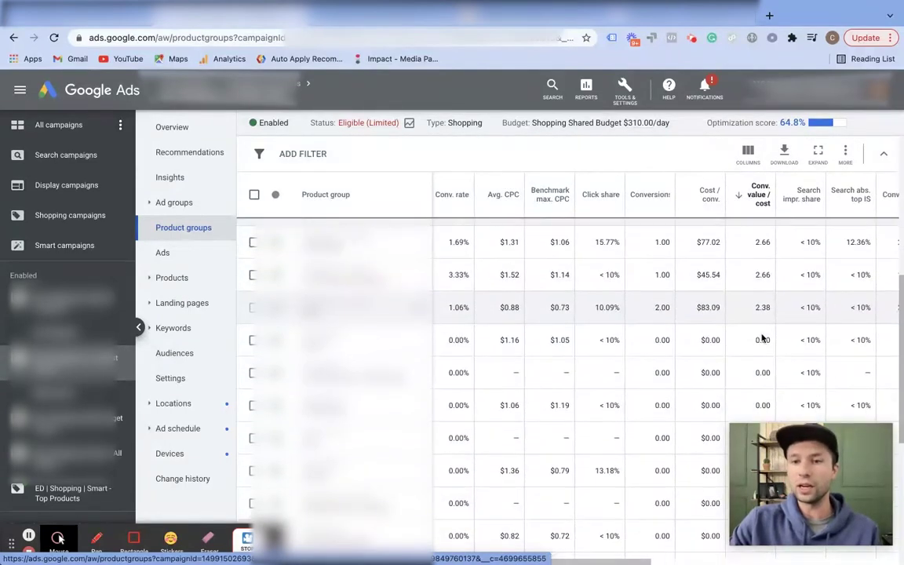
scroll(759, 335, down, 3)
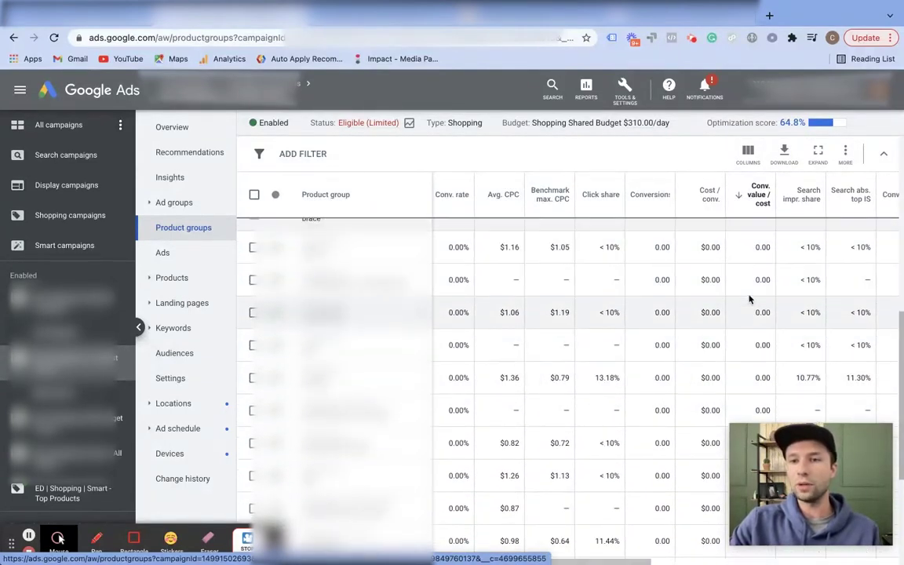
Examine Conv. value / cost, Avg. CPC and Benchmark max. CPC for the campaign's lower-performing product groups.
scroll(750, 298, up, 2)
scroll(747, 292, down, 1)
scroll(755, 274, up, 1)
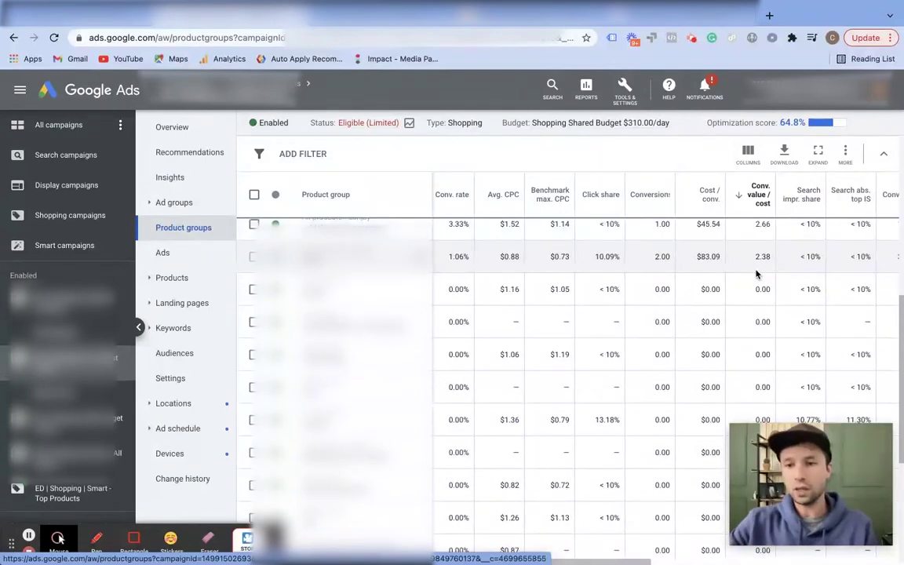
scroll(755, 263, up, 1)
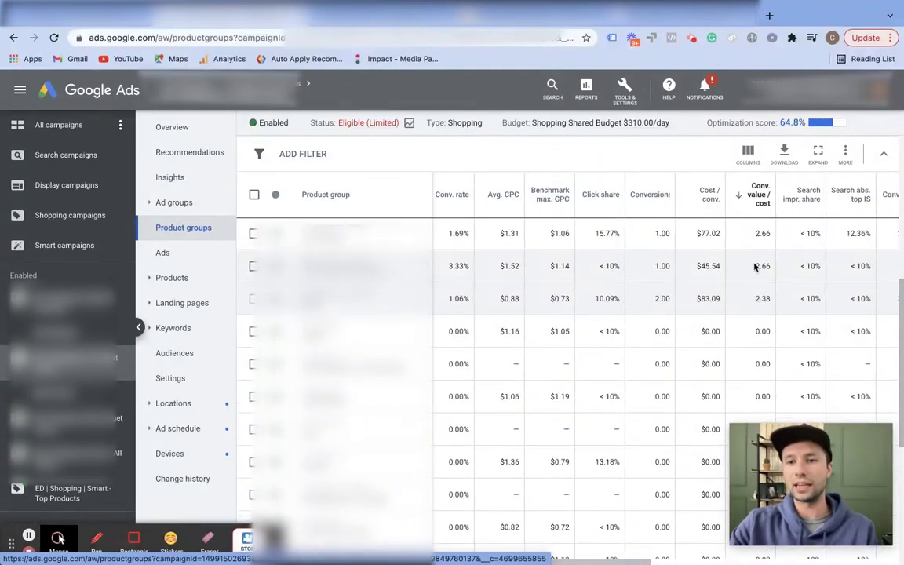
scroll(754, 271, up, 1)
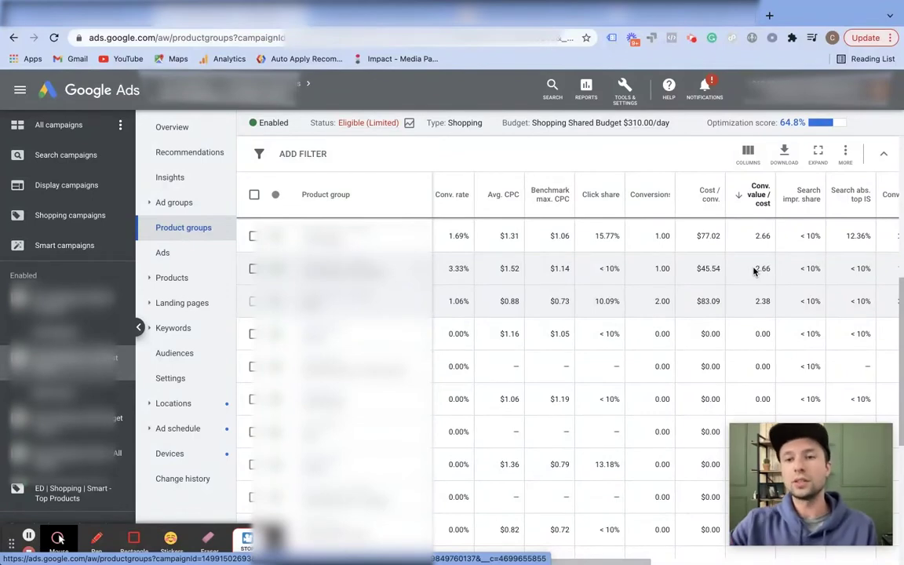
scroll(735, 280, down, 3)
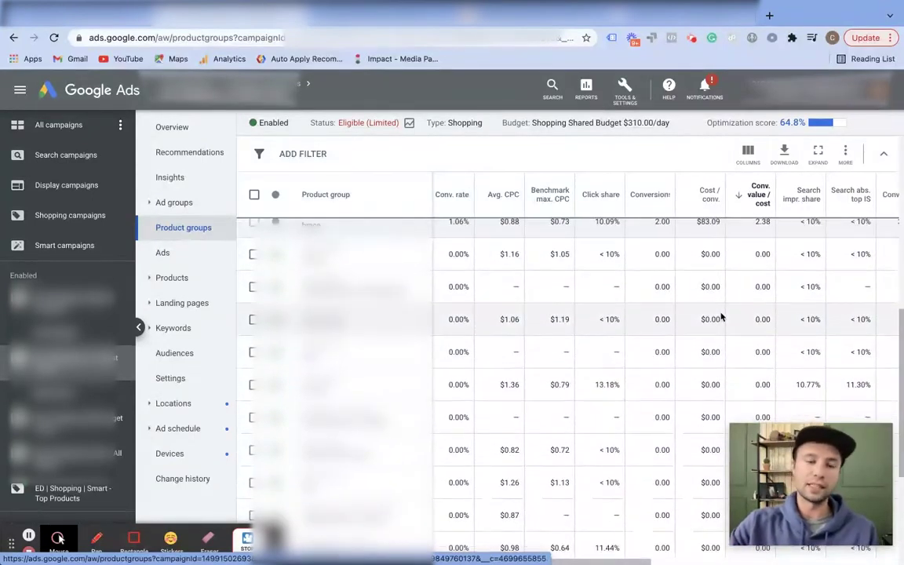
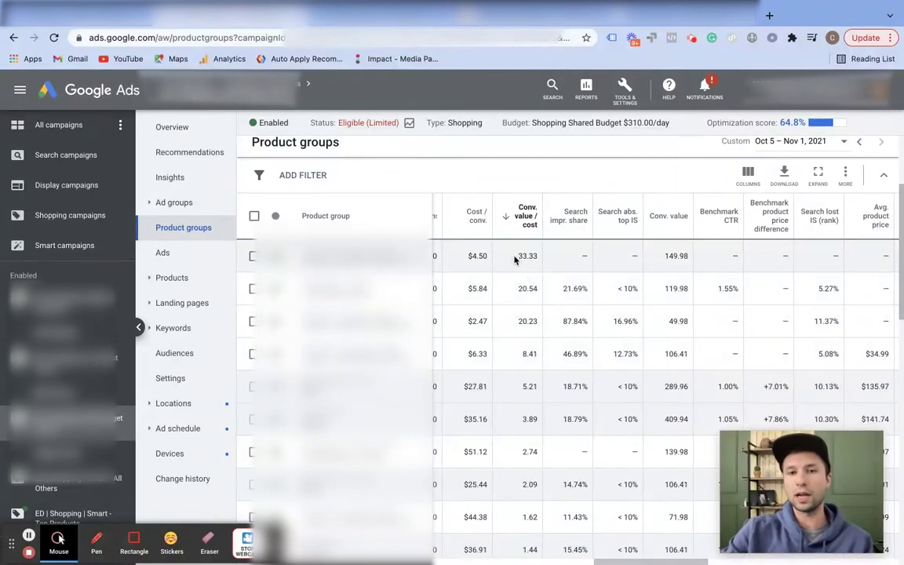
Examine the Conv. value / cost of the four best-performing product groups in the Mid Target Terms Shopping campaign.
drag(514, 260, 534, 256)
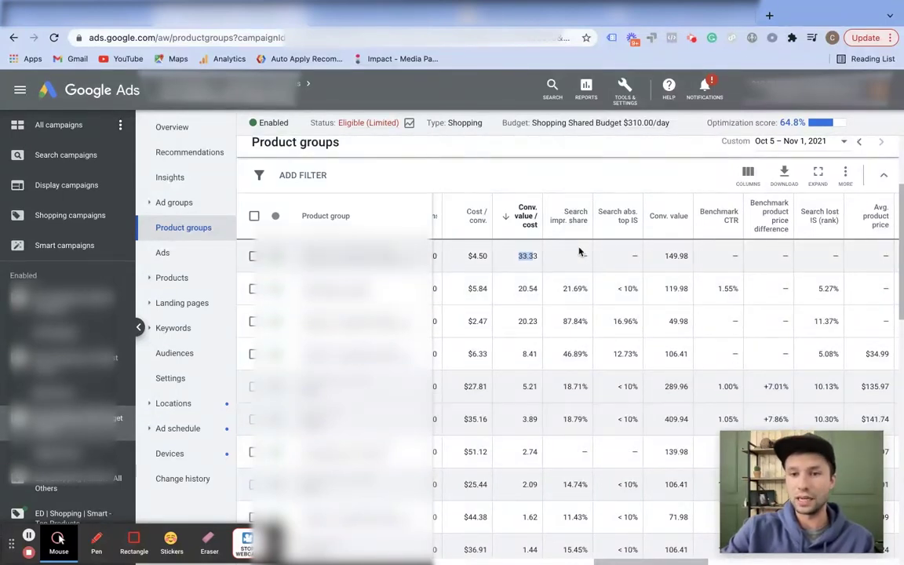
double_click(517, 289)
double_click(536, 323)
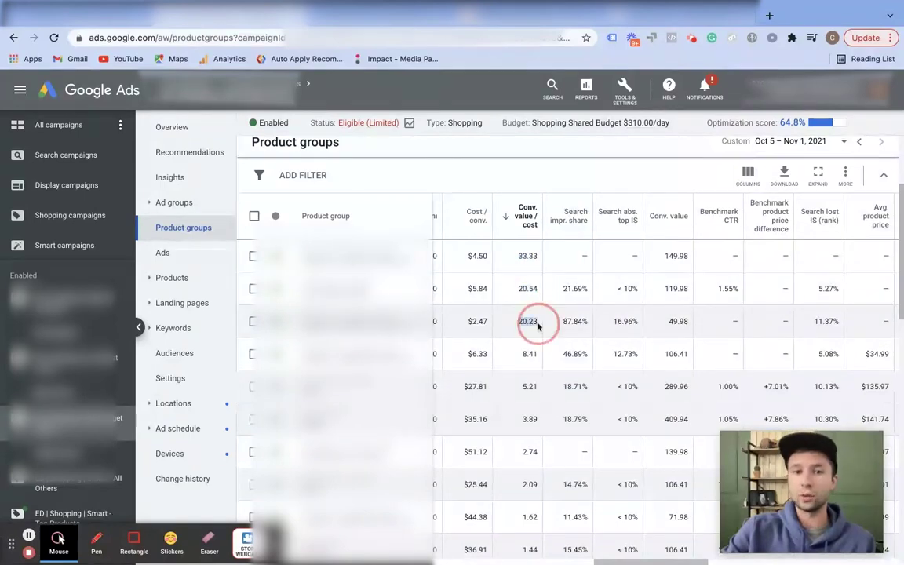
double_click(529, 354)
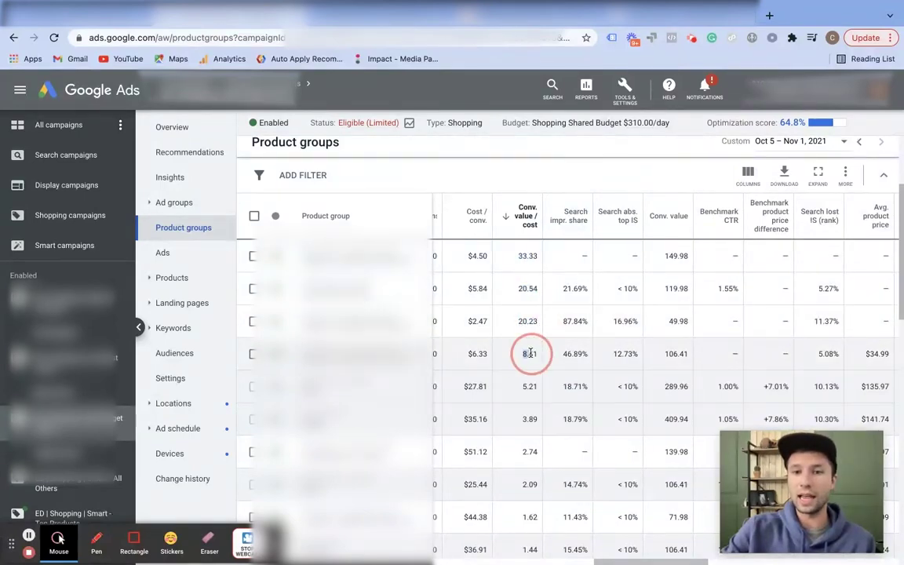
Compare the second-ranked product group's search impression share with its Conv. value / cost.
double_click(579, 288)
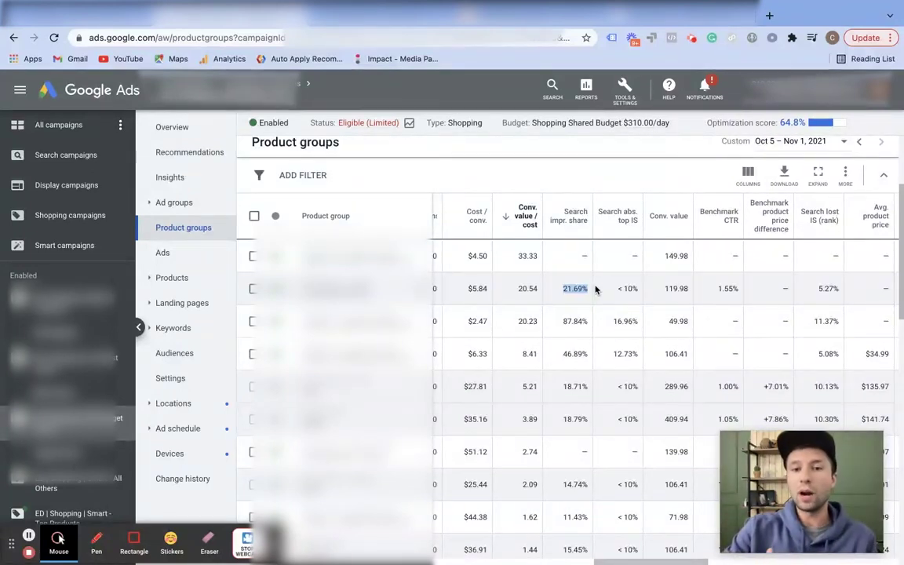
drag(518, 289, 536, 289)
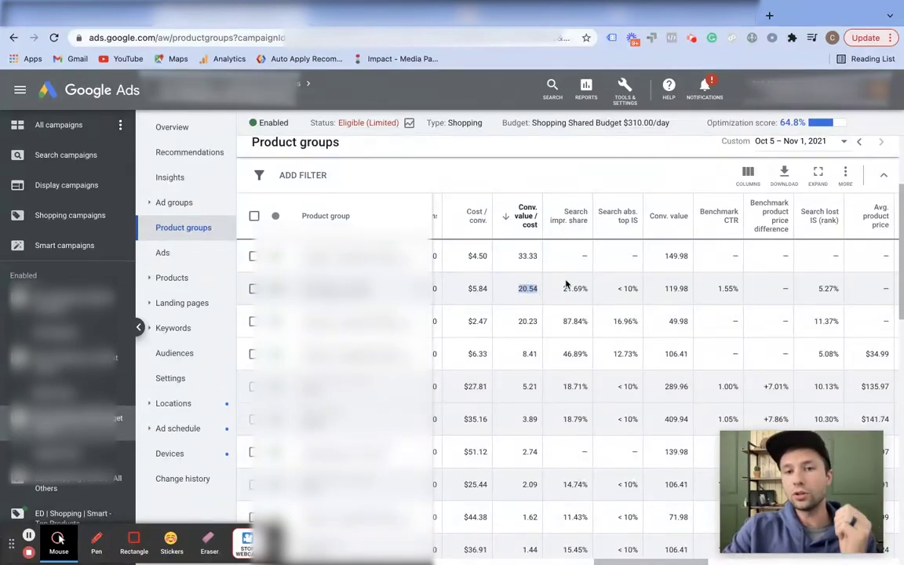
click(560, 290)
drag(560, 290, 588, 291)
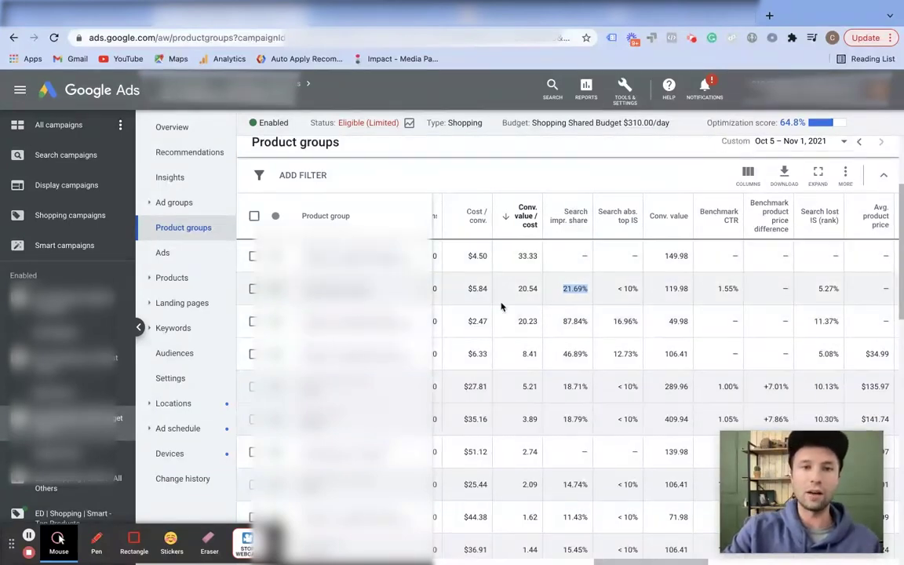
Try Target ROAS with a modified target percentage as the campaign's bid strategy, and discard the bidding change.
click(171, 381)
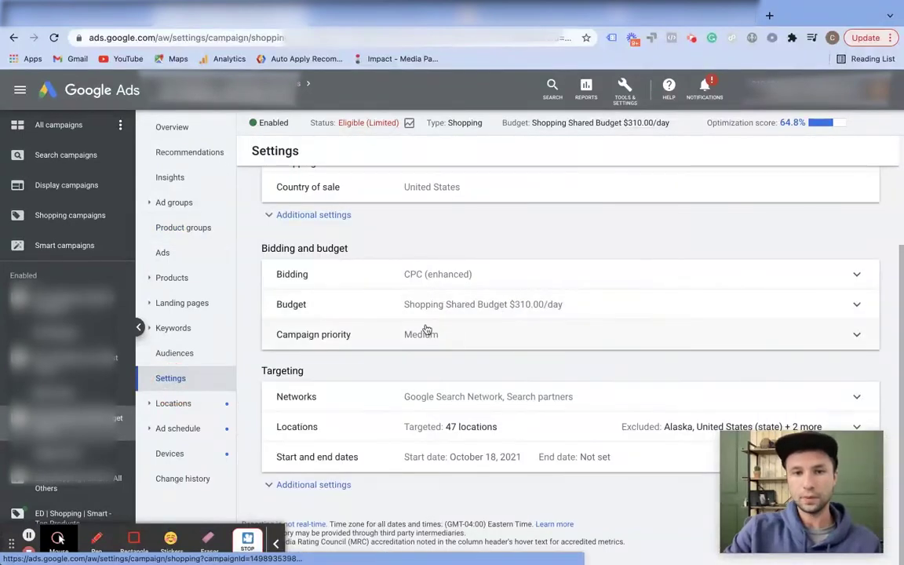
click(455, 273)
scroll(471, 293, down, 2)
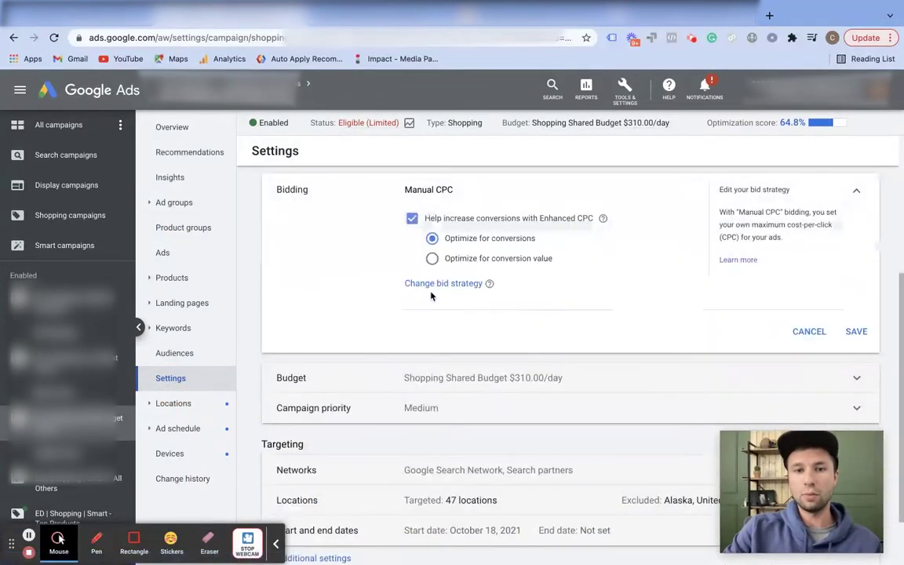
click(430, 283)
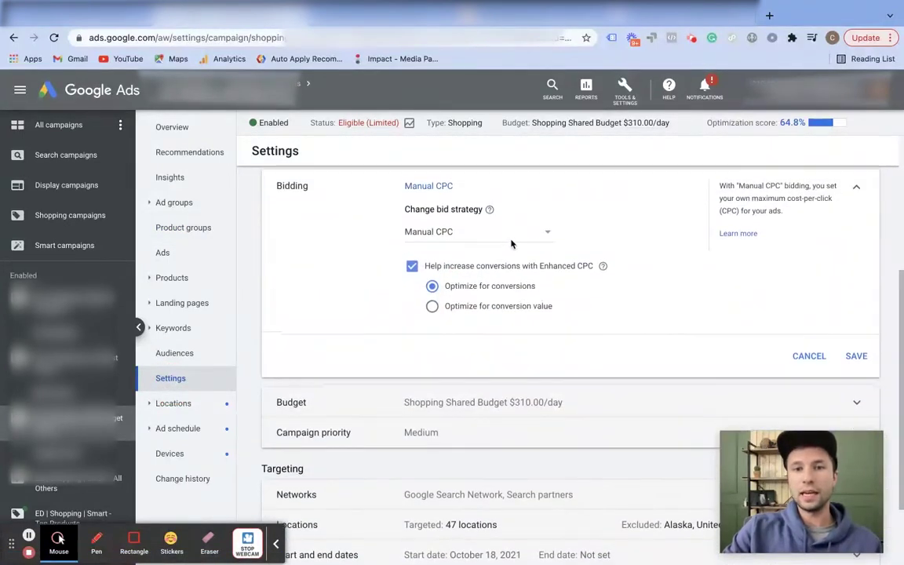
click(461, 227)
click(450, 268)
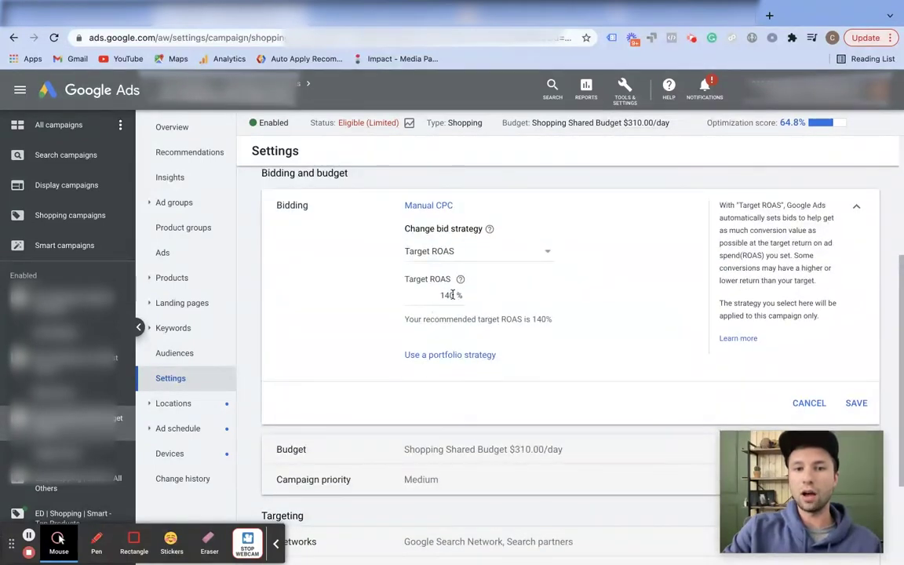
click(449, 295)
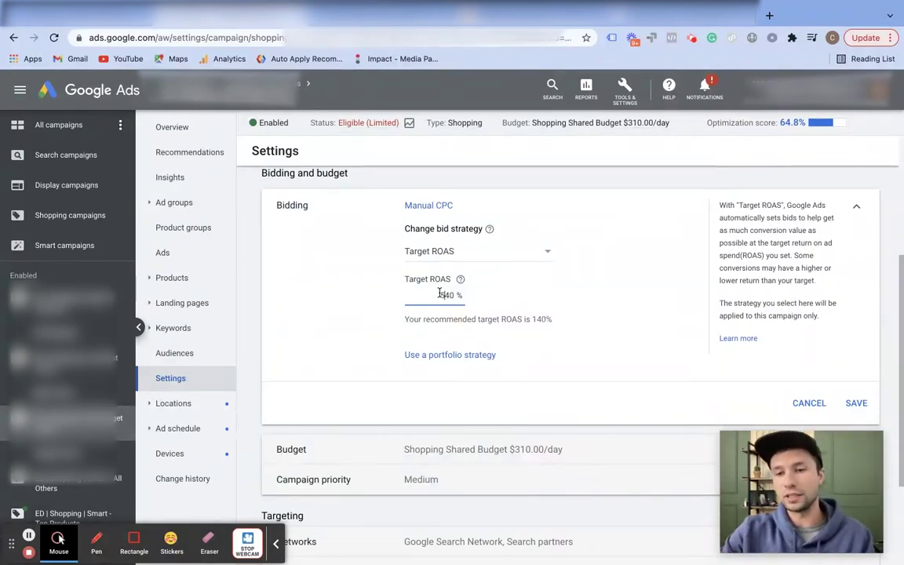
click(811, 407)
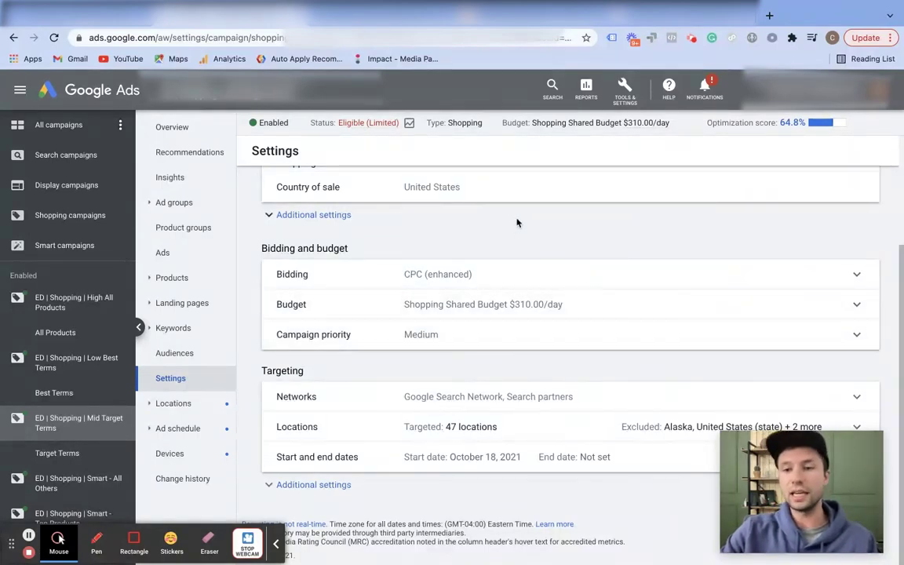
Switch to Google Merchant Center and examine the item status charts for Shopping ads, Dynamic Remarketing, Buy on Google listings and Free listings.
click(98, 24)
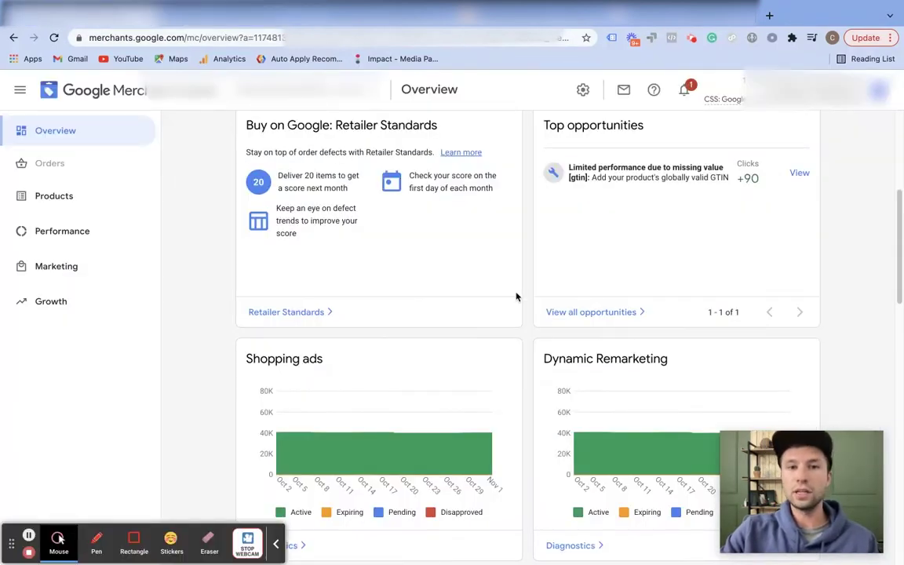
scroll(516, 297, down, 5)
scroll(520, 265, down, 1)
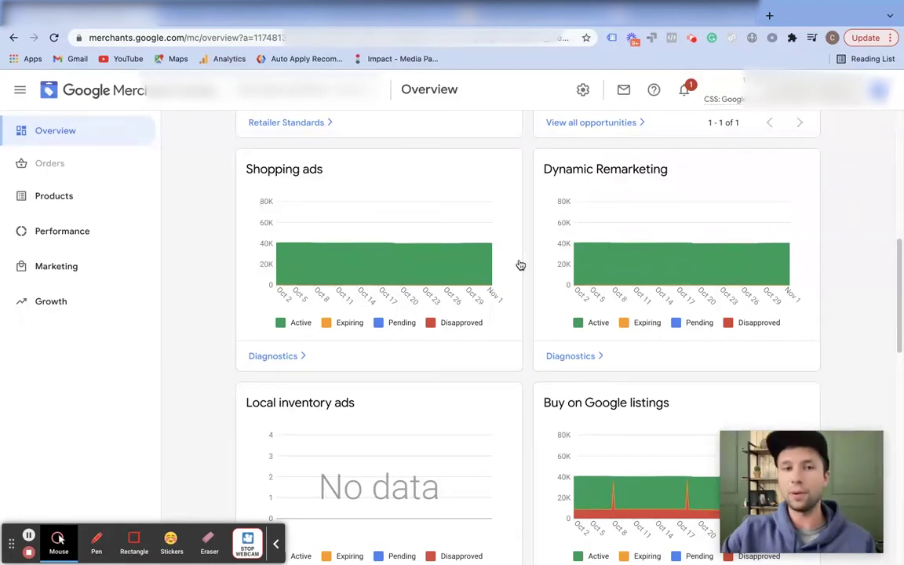
mouse_move(430, 210)
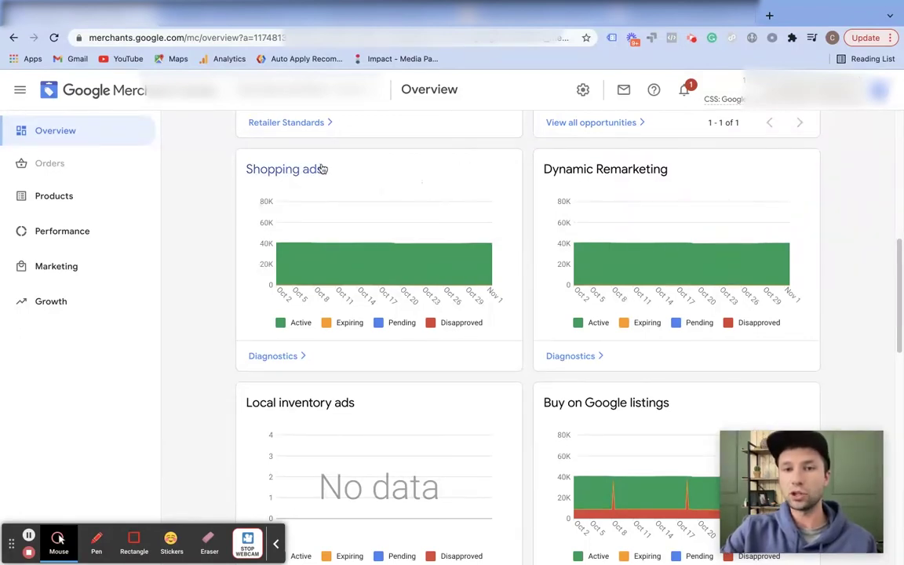
mouse_move(611, 221)
scroll(604, 228, down, 5)
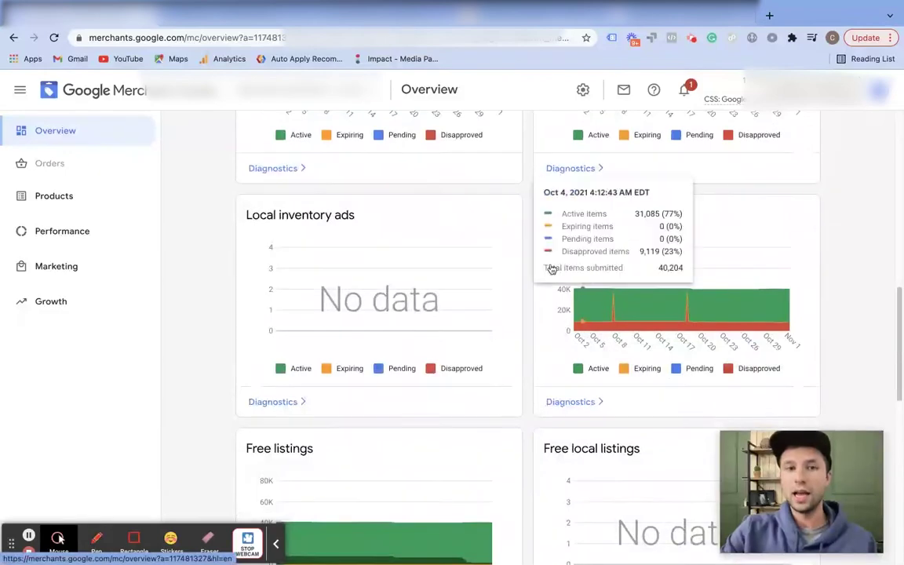
mouse_move(665, 308)
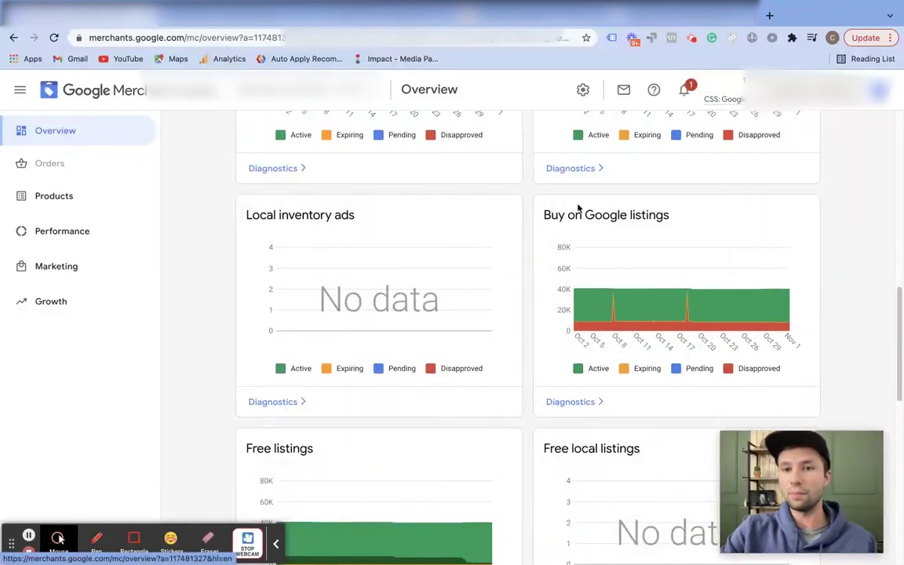
scroll(343, 378, down, 3)
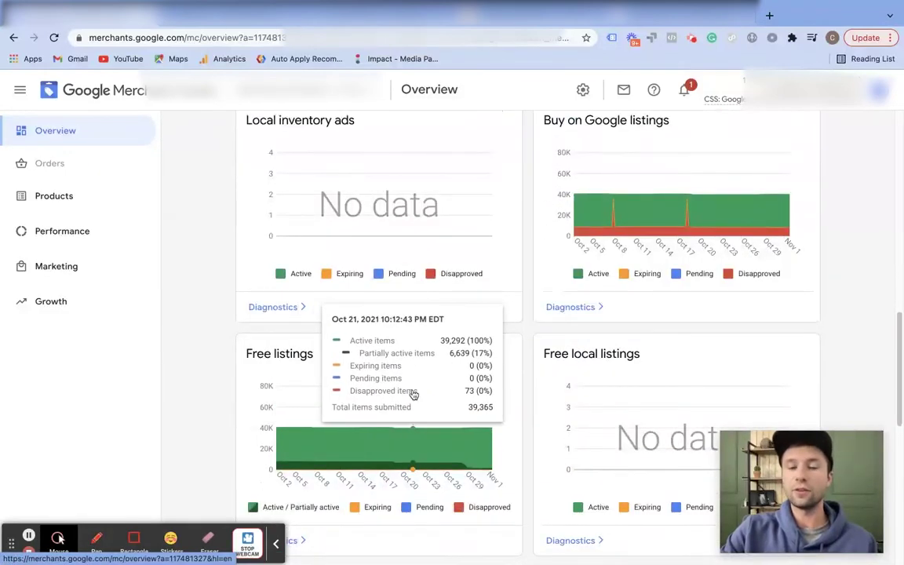
scroll(416, 387, up, 6)
scroll(400, 345, up, 1)
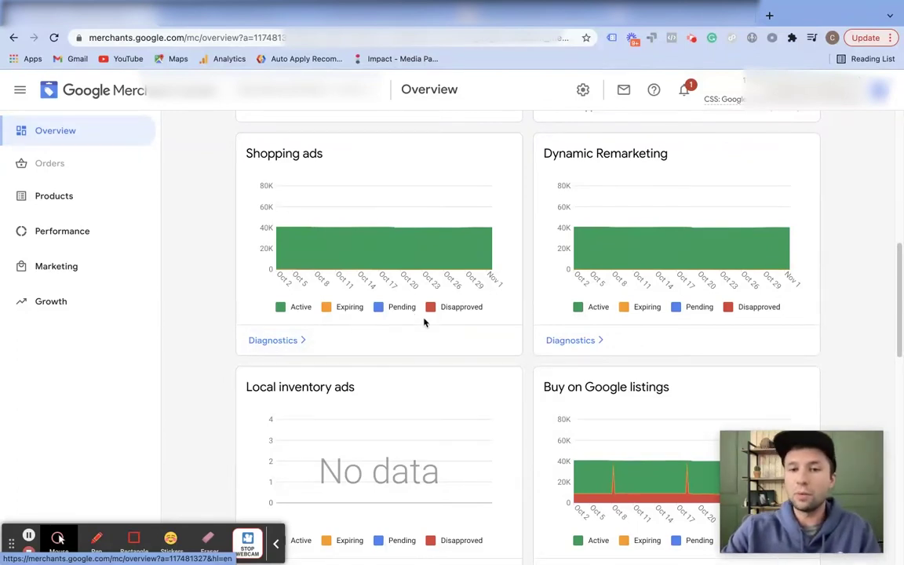
scroll(420, 314, down, 3)
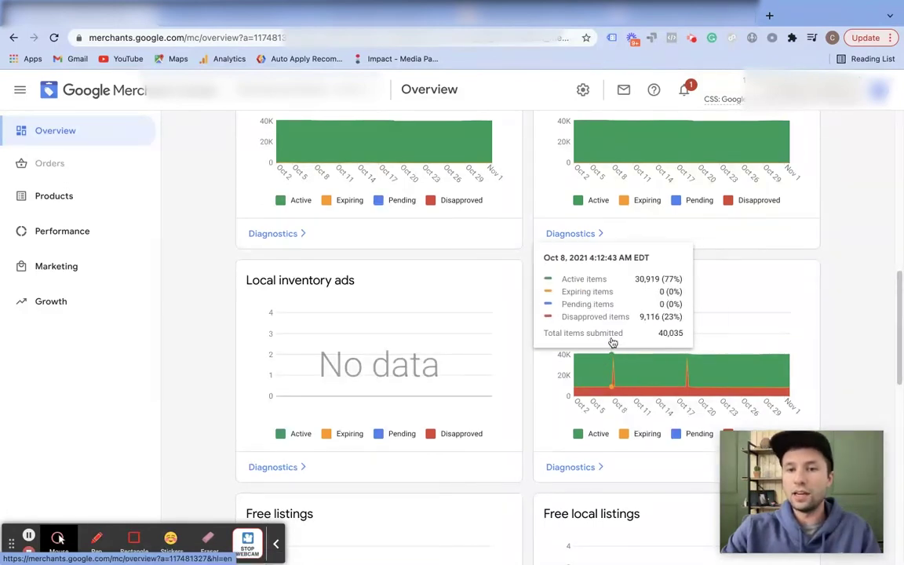
Open the Shopping ads diagnostics and examine the item statuses and item issues.
scroll(706, 345, up, 3)
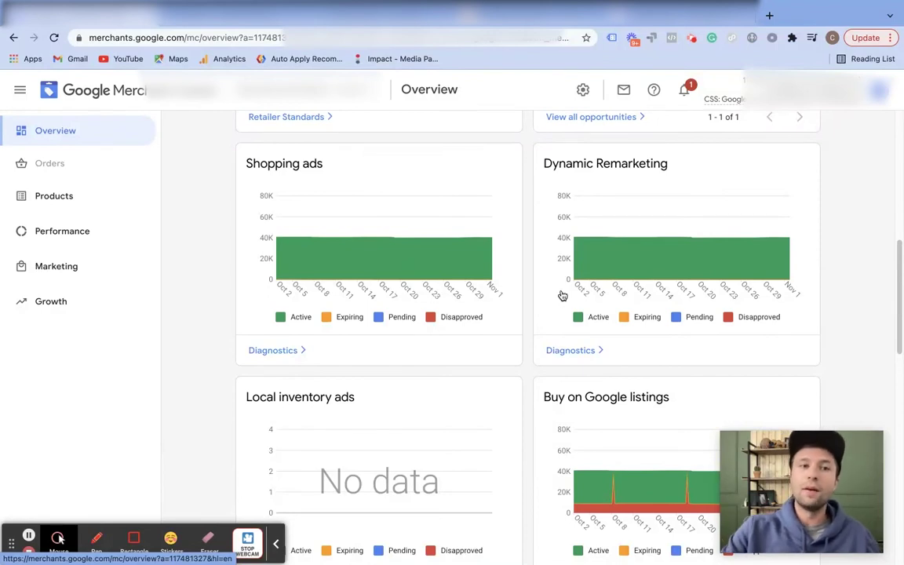
click(273, 349)
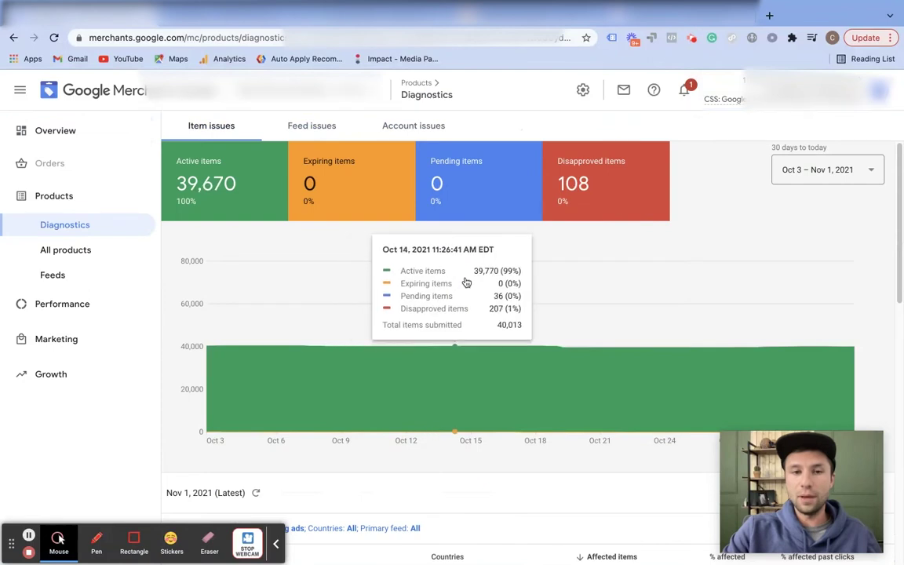
scroll(466, 282, down, 5)
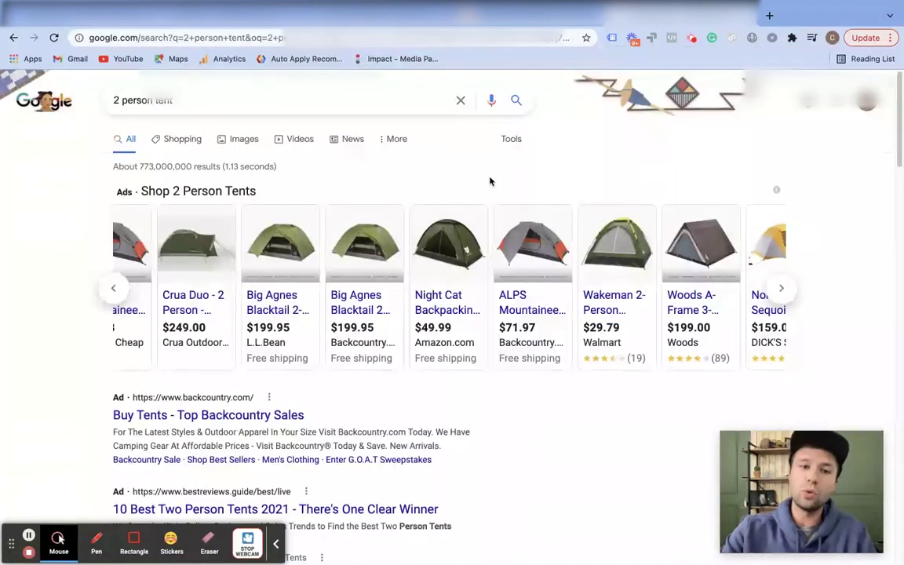
Compare the titles, images and prices of the competing Shopping ads in the Google results for "2 person tent".
mouse_move(375, 275)
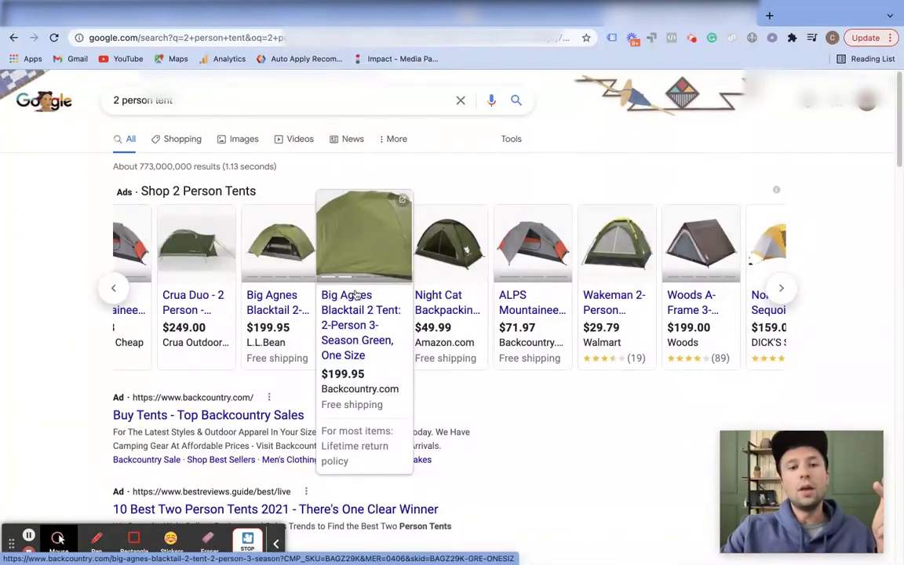
mouse_move(225, 332)
mouse_move(265, 296)
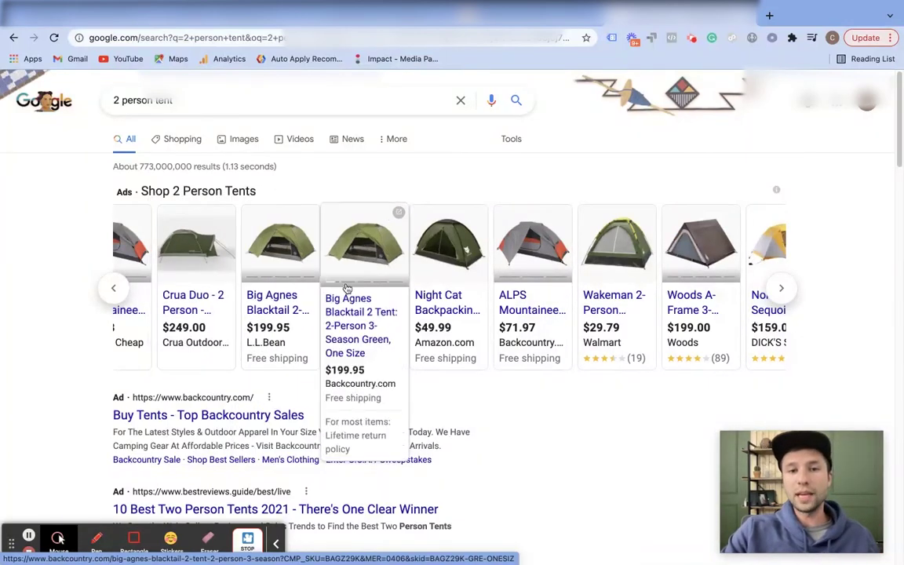
mouse_move(466, 264)
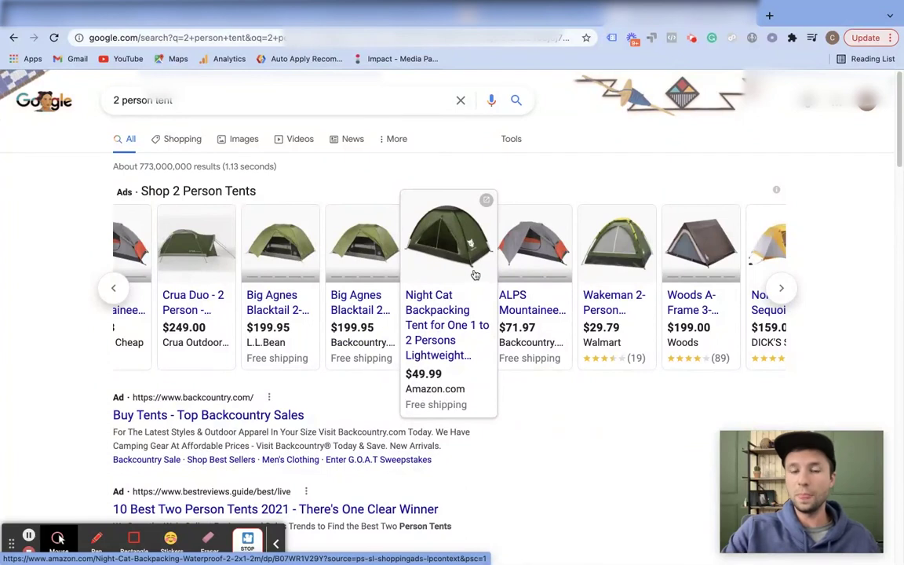